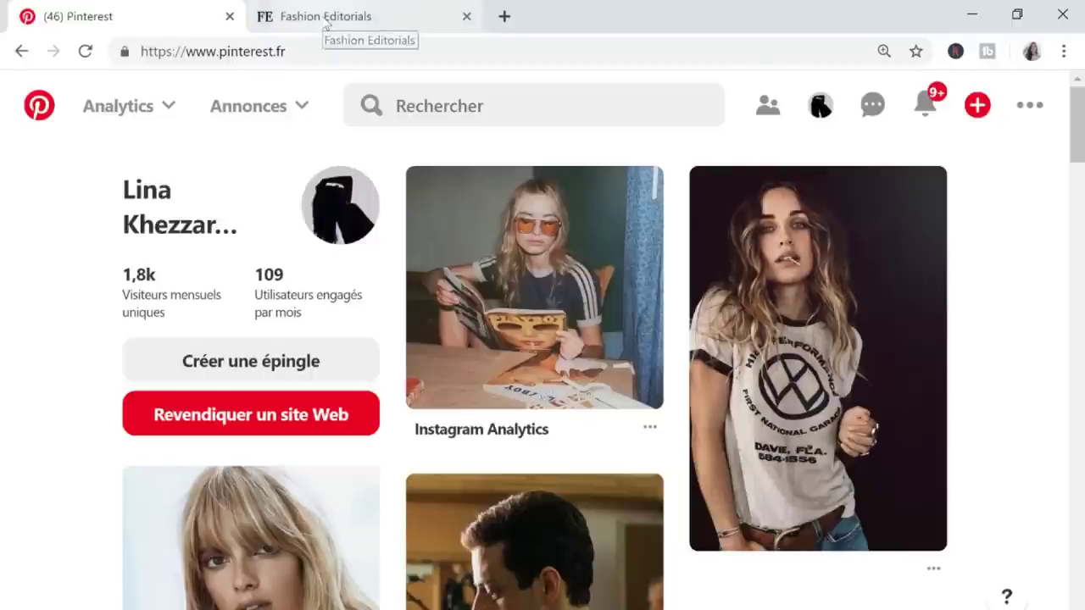
Switch to the Fashion Editorials site and scroll down through its editorials listing.
click(327, 25)
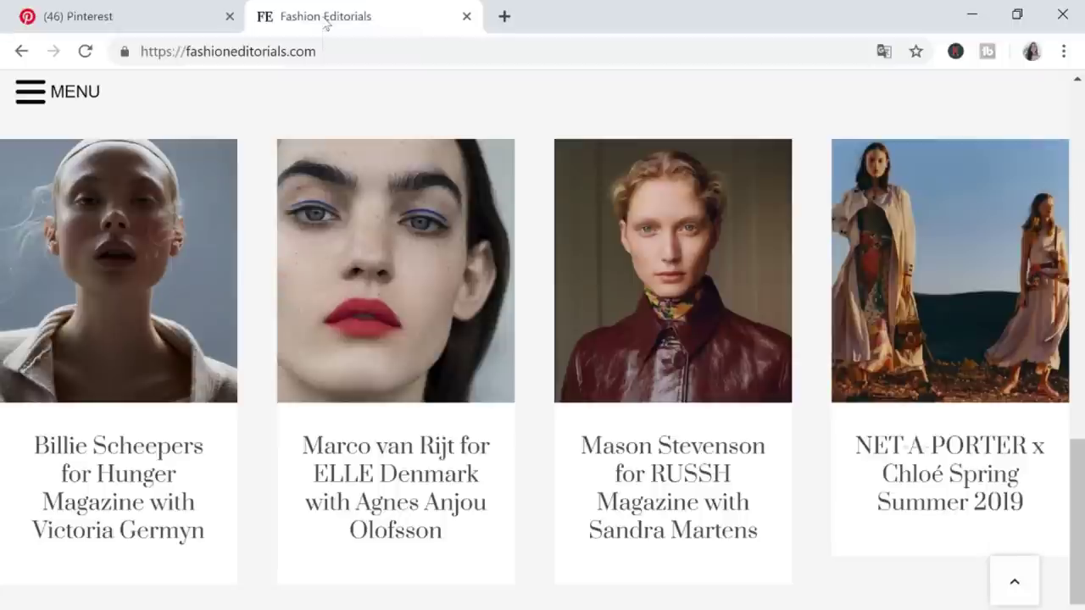
scroll(480, 249, down, 1)
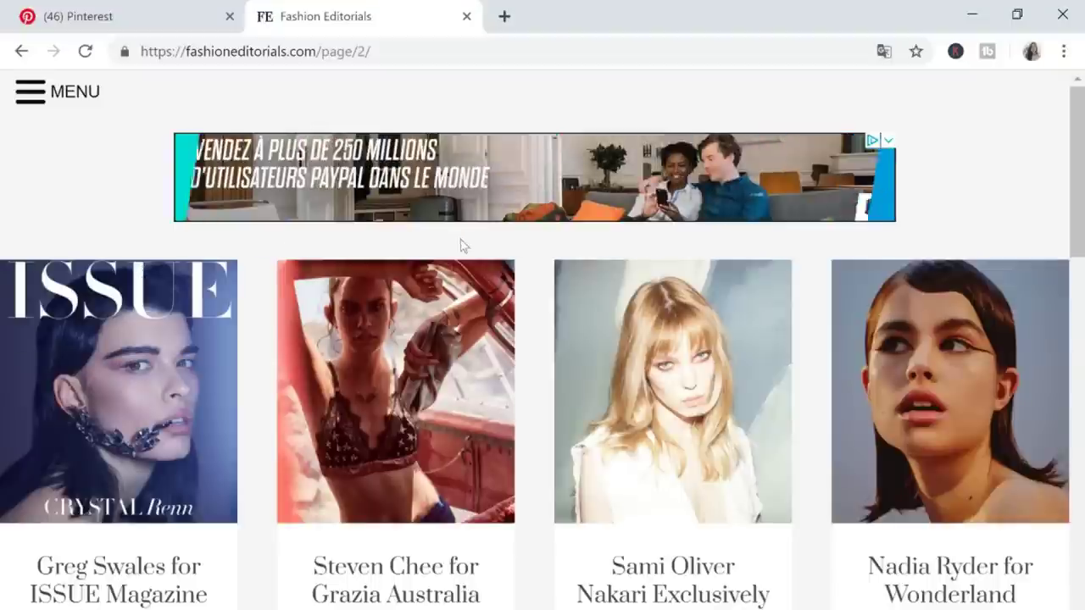
scroll(457, 246, down, 2)
scroll(741, 282, down, 4)
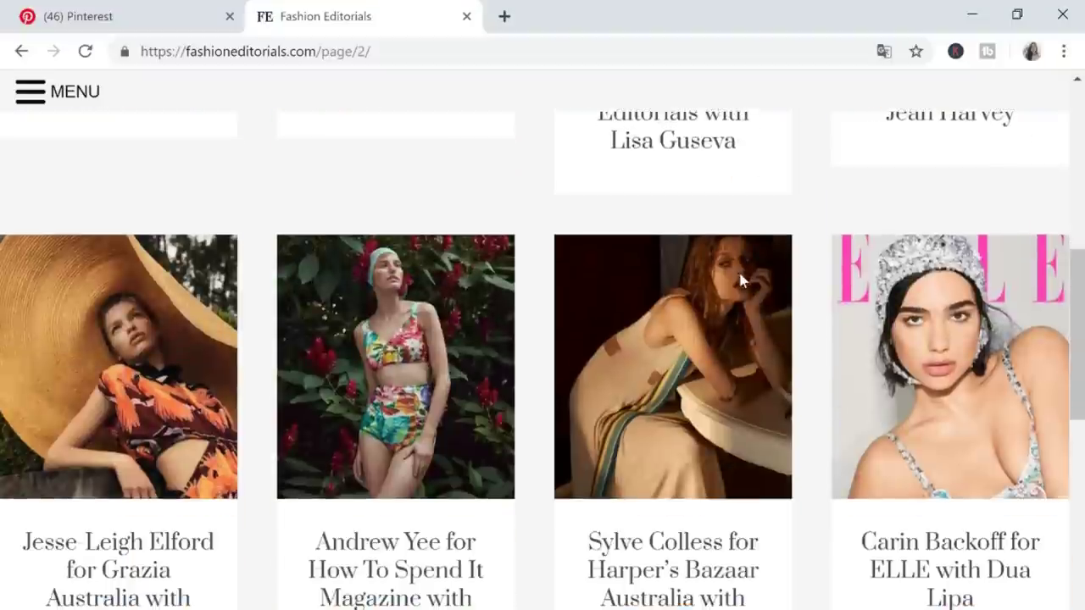
scroll(741, 282, down, 1)
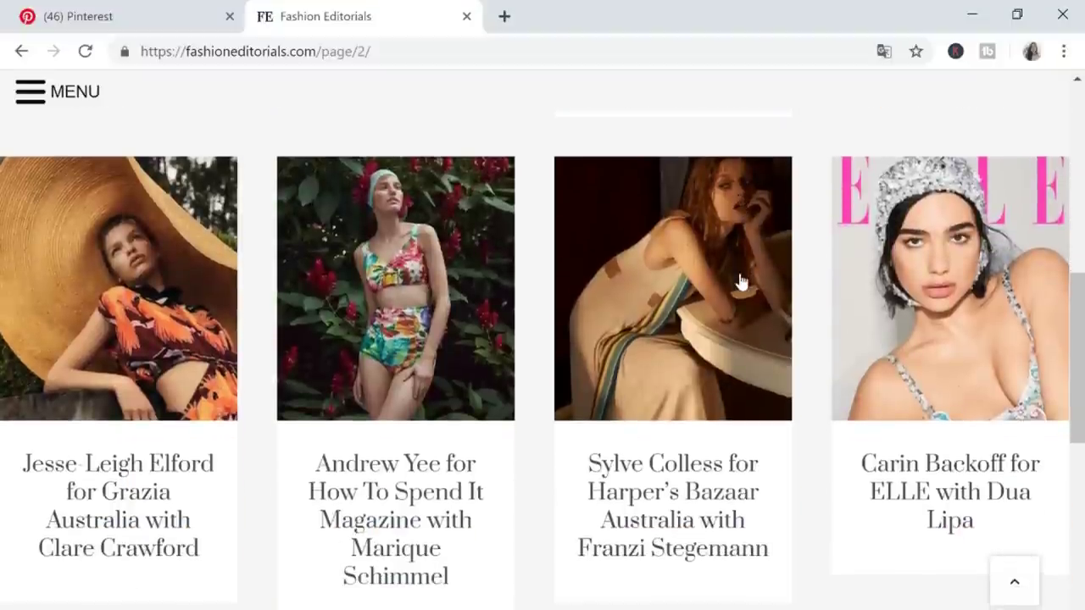
scroll(740, 283, down, 1)
scroll(459, 288, down, 3)
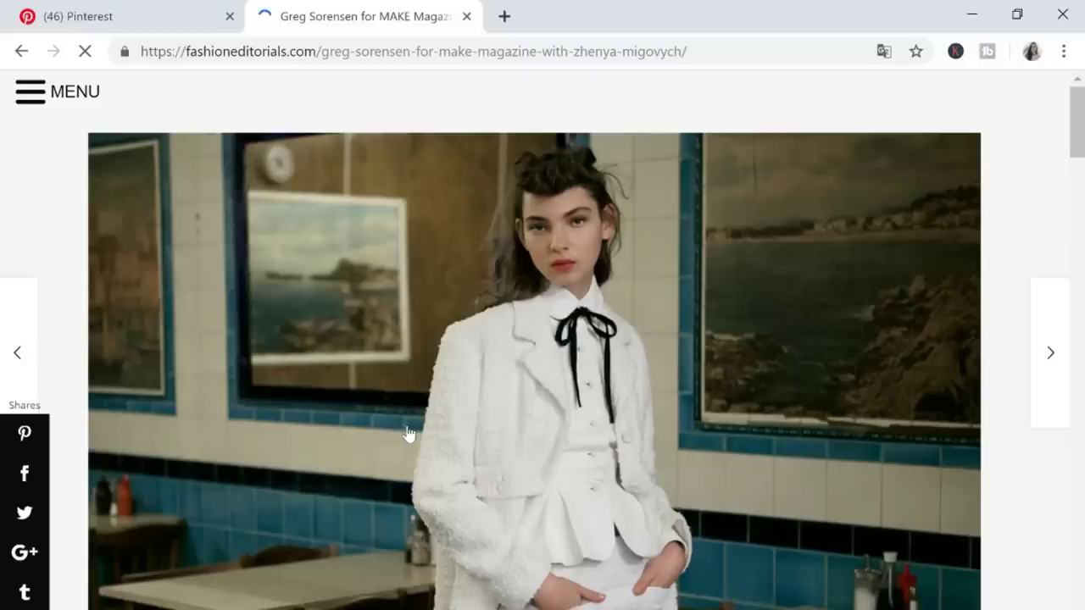
Scroll down through the MAKE Magazine article's café and street photos, then back up.
scroll(407, 434, down, 3)
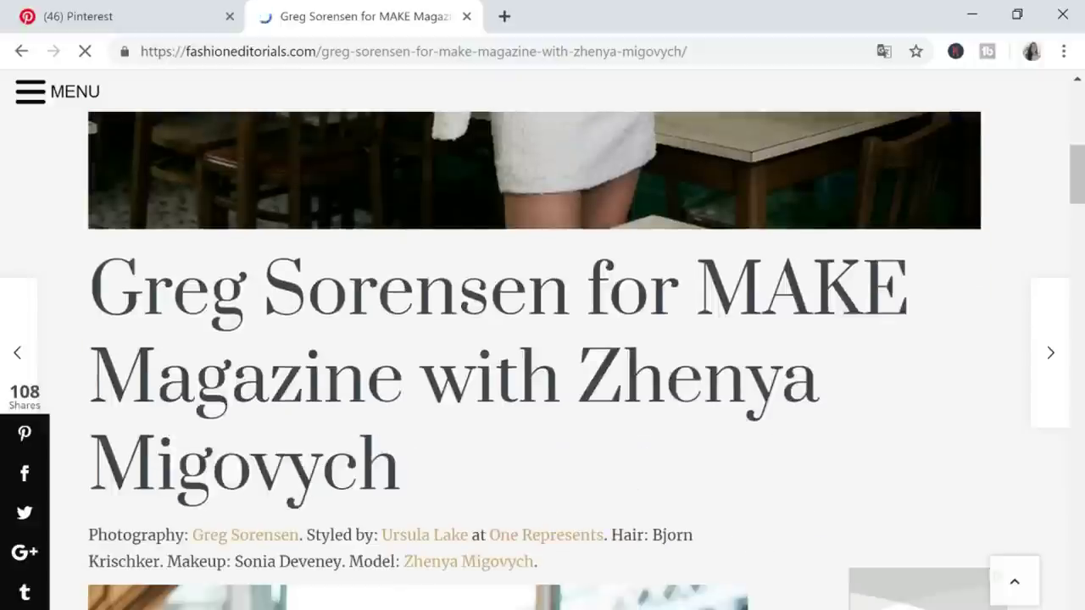
scroll(558, 449, down, 2)
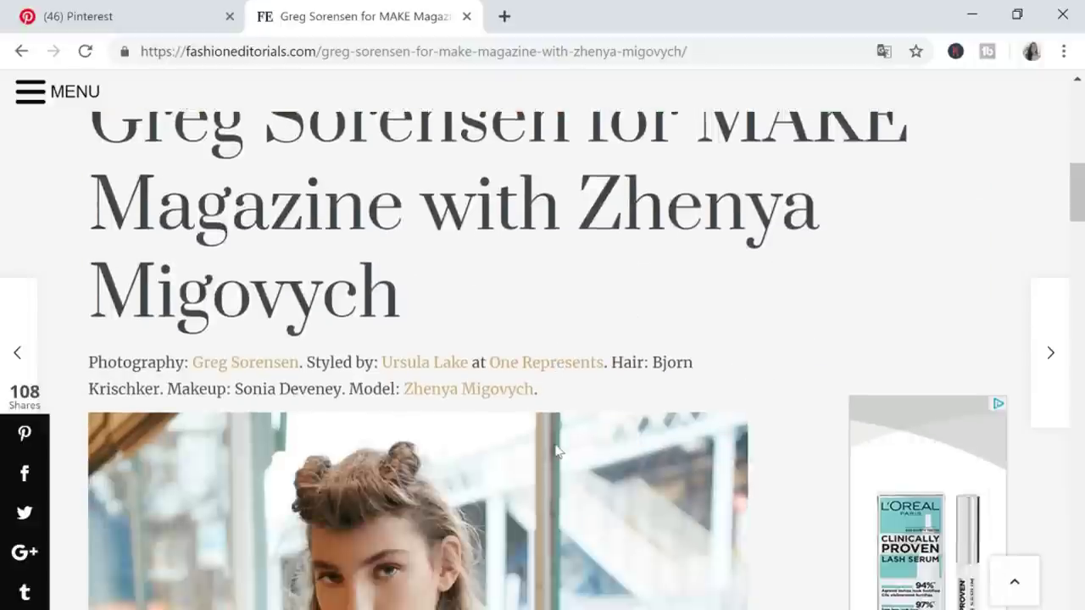
scroll(558, 449, down, 3)
scroll(557, 449, down, 1)
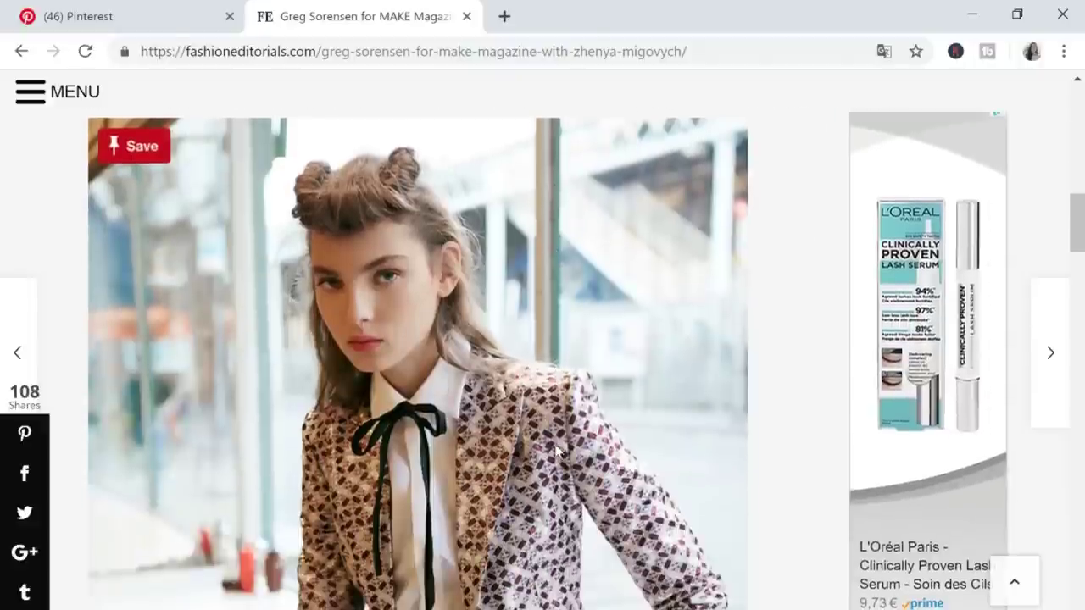
scroll(558, 450, down, 2)
scroll(560, 453, down, 2)
scroll(558, 452, down, 5)
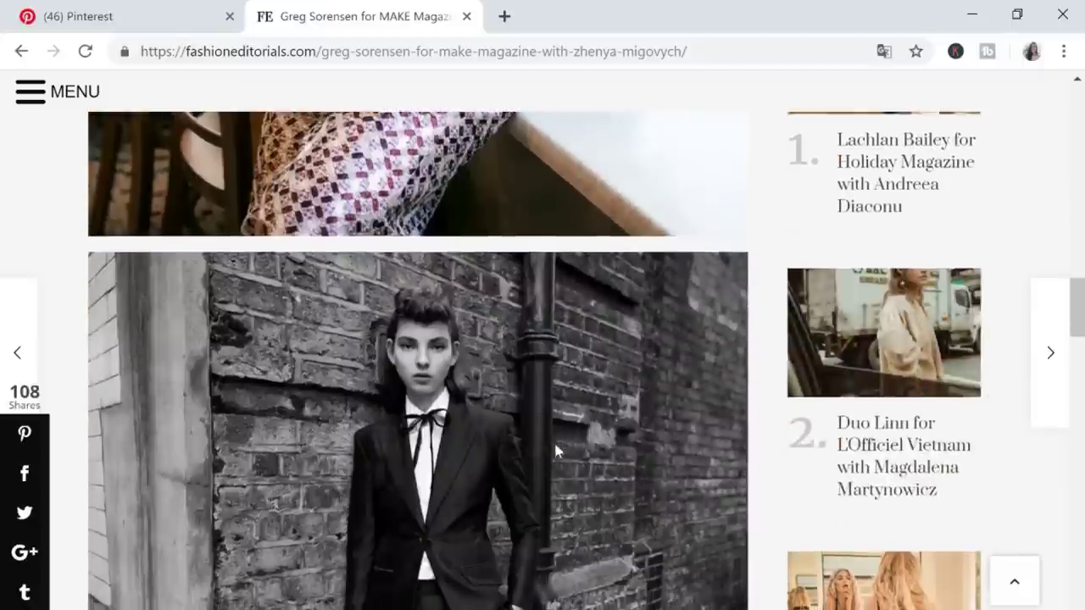
scroll(557, 452, down, 2)
scroll(558, 451, down, 2)
scroll(557, 452, down, 3)
scroll(556, 451, down, 3)
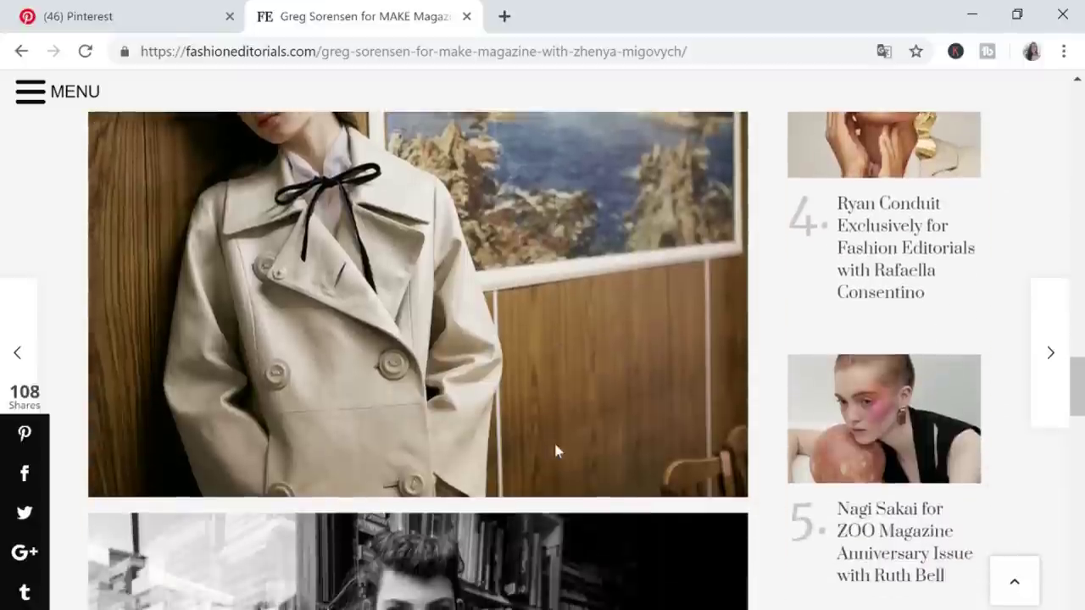
scroll(556, 451, down, 2)
scroll(556, 451, down, 2)
scroll(555, 451, down, 3)
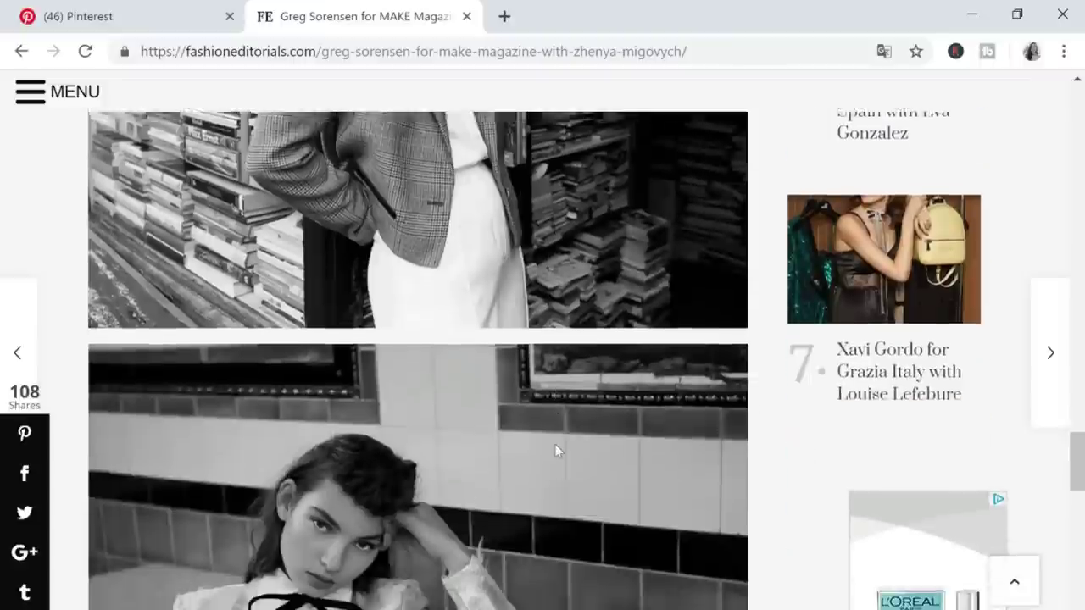
scroll(555, 444, down, 3)
scroll(555, 449, down, 1)
scroll(557, 451, down, 4)
scroll(558, 453, down, 2)
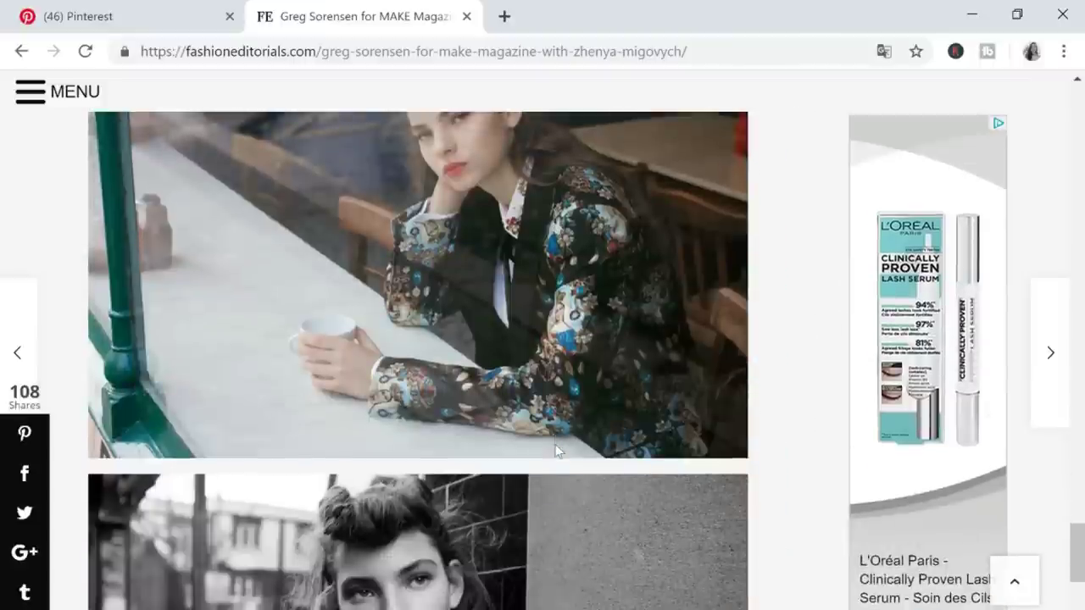
scroll(555, 449, down, 3)
scroll(554, 450, down, 1)
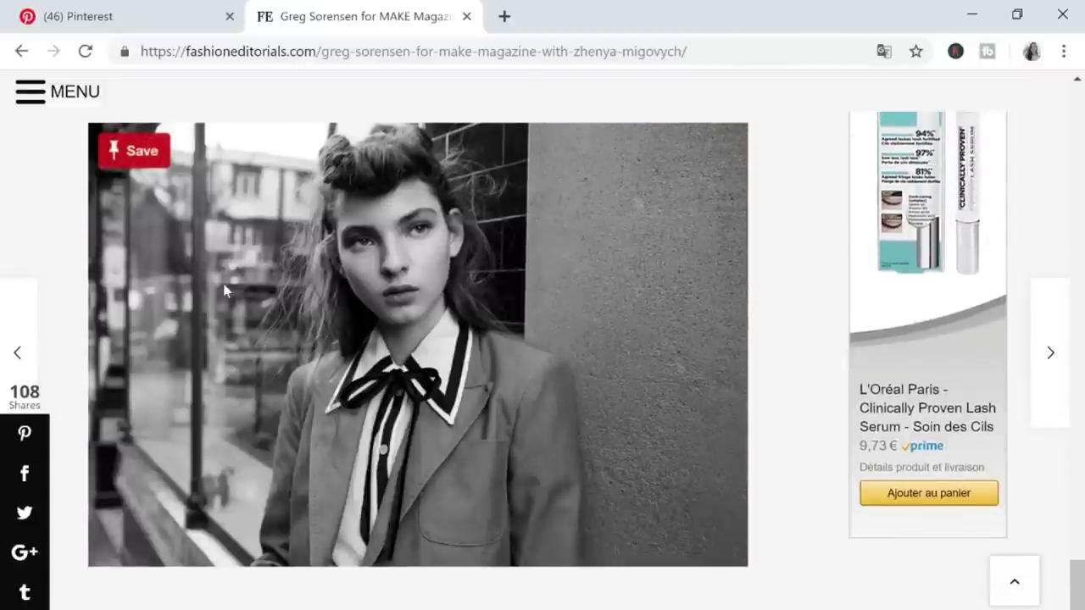
scroll(221, 288, up, 5)
scroll(221, 289, up, 5)
scroll(221, 288, up, 5)
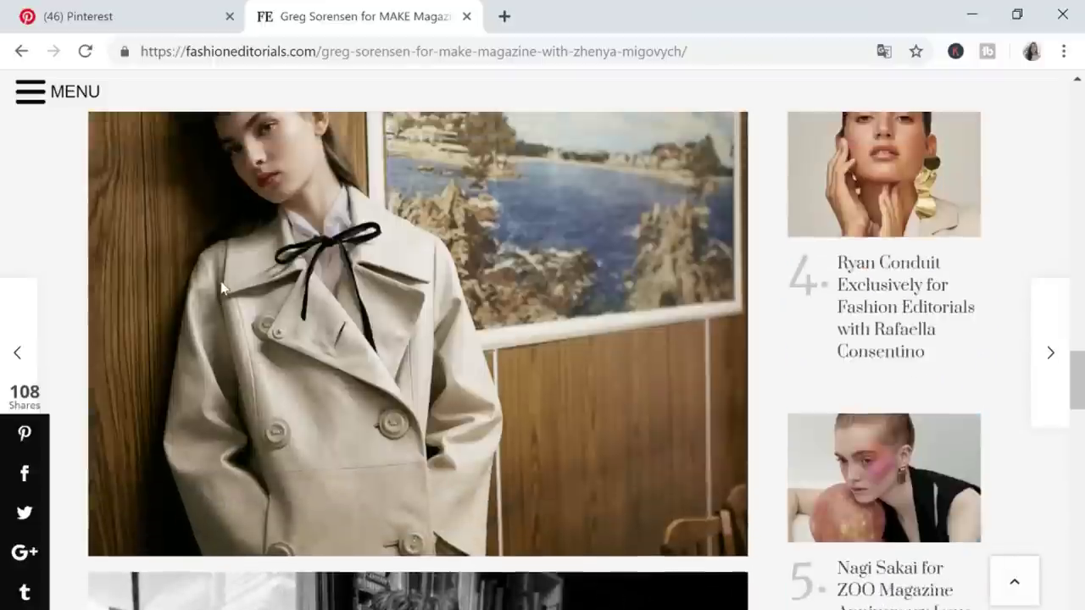
scroll(222, 289, up, 5)
scroll(222, 288, up, 4)
scroll(221, 288, up, 5)
scroll(221, 288, up, 2)
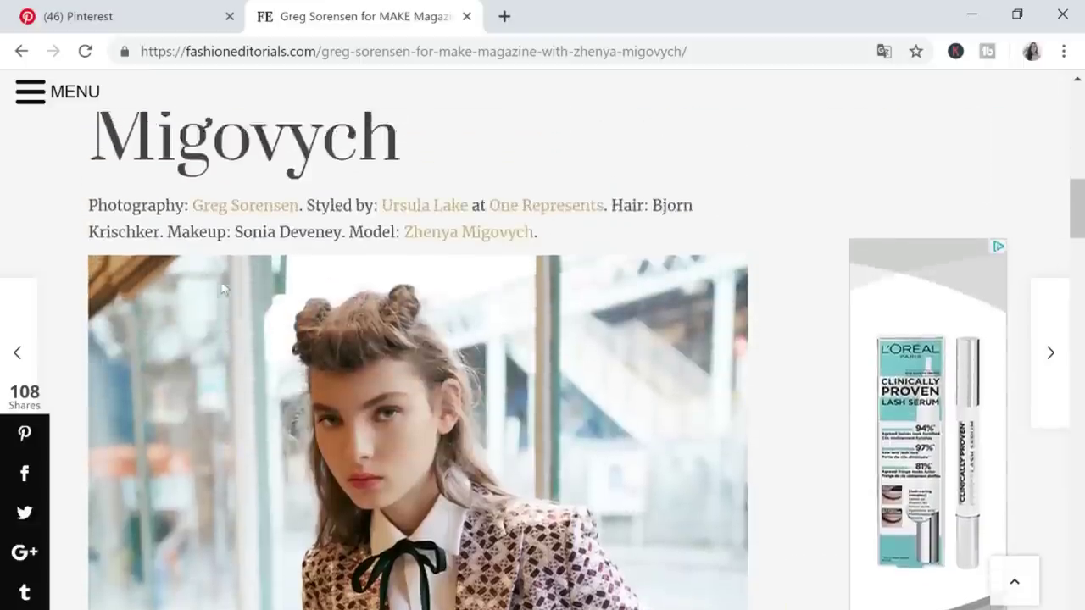
scroll(222, 288, up, 5)
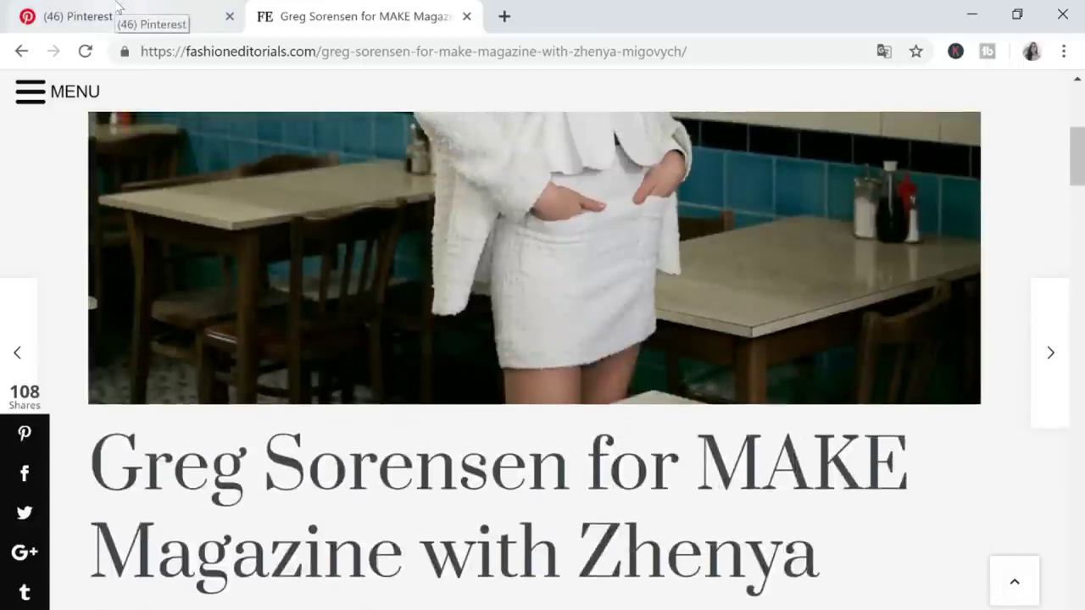
click(118, 7)
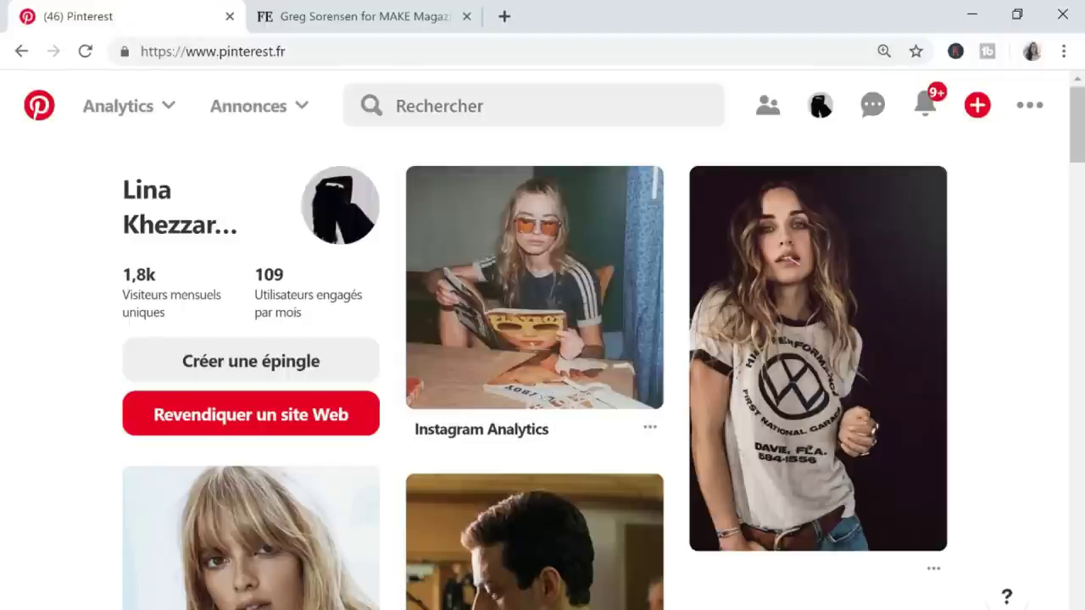
click(534, 106)
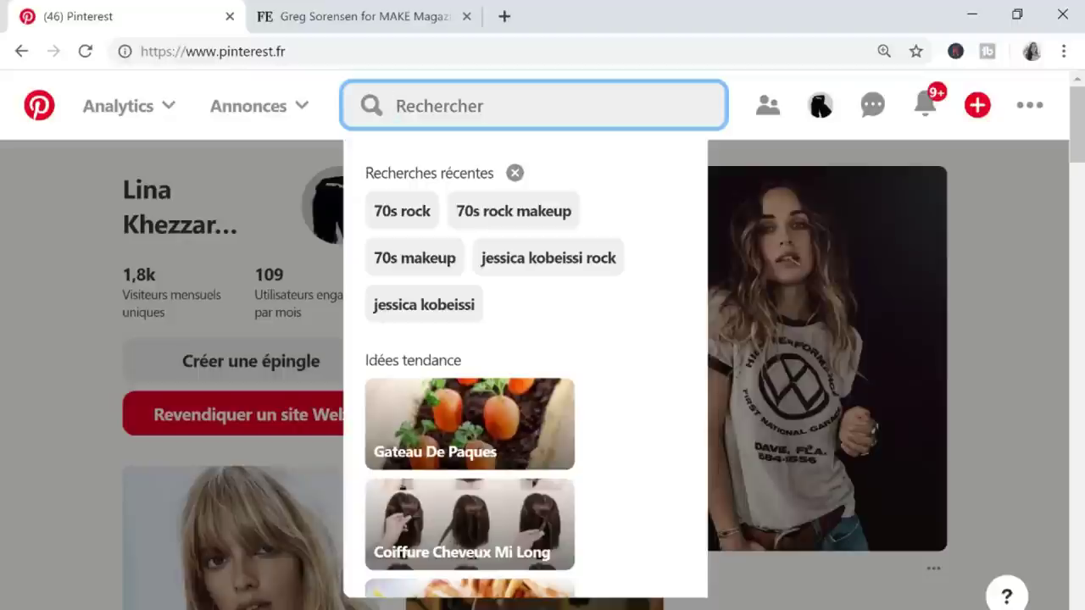
click(405, 212)
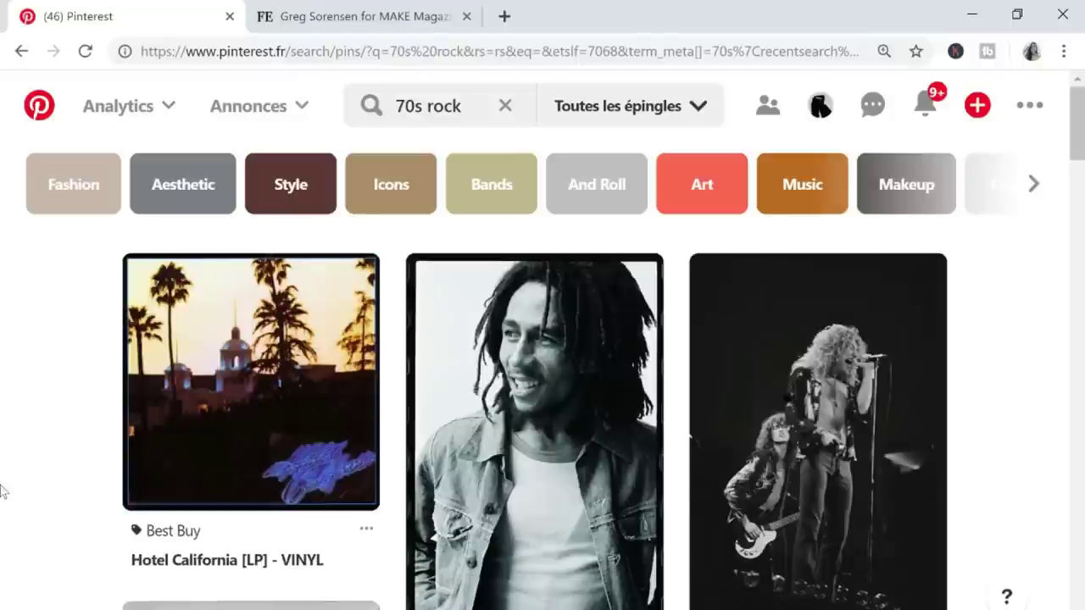
scroll(3, 490, down, 5)
scroll(2, 490, down, 5)
scroll(3, 490, down, 4)
scroll(2, 490, down, 4)
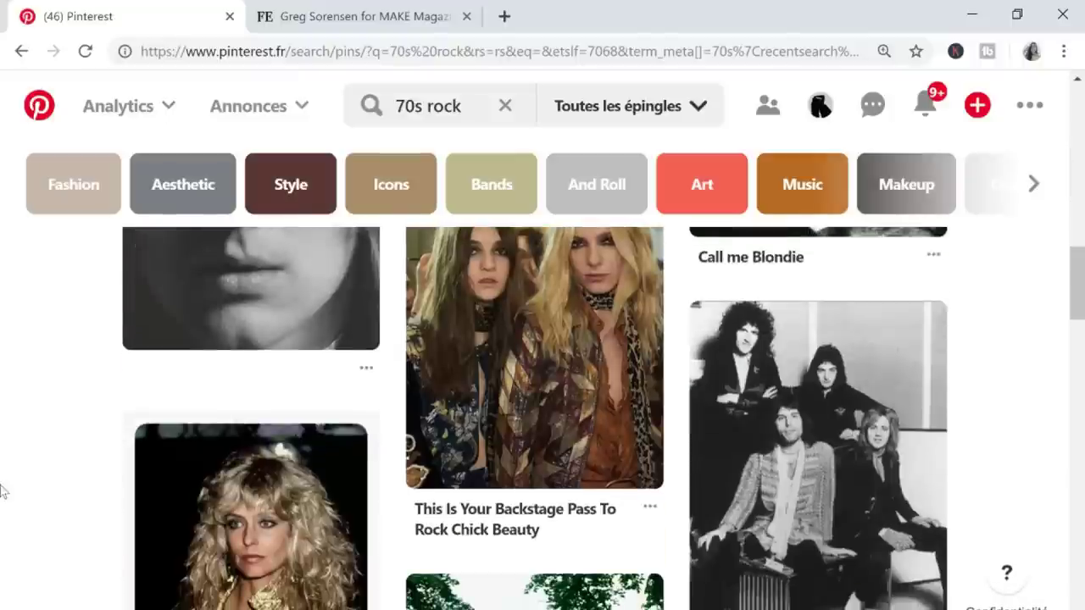
scroll(3, 490, down, 4)
scroll(3, 490, down, 3)
scroll(2, 490, down, 3)
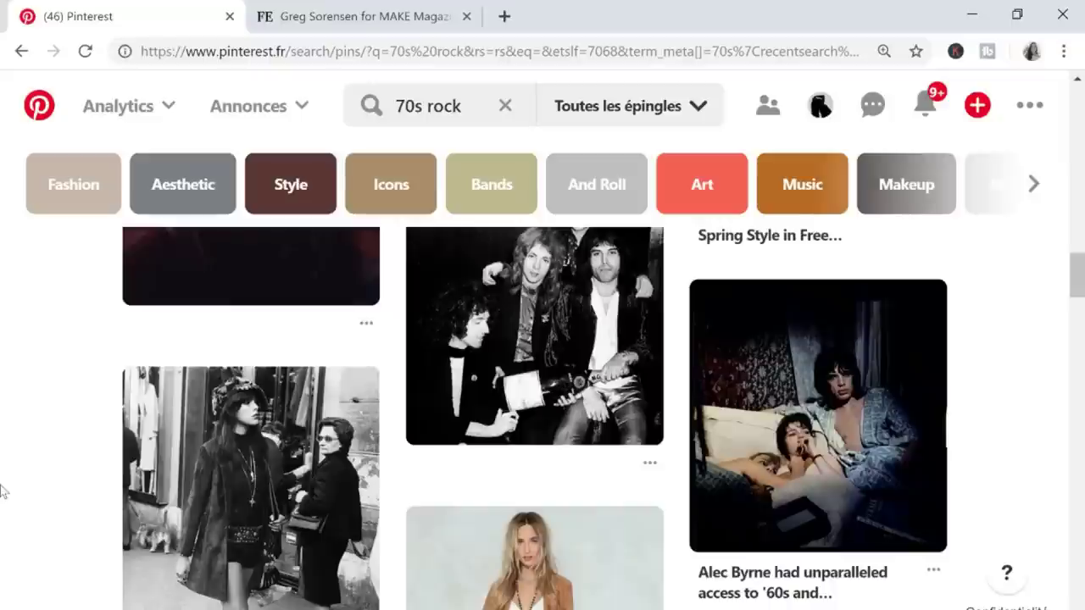
scroll(3, 490, down, 3)
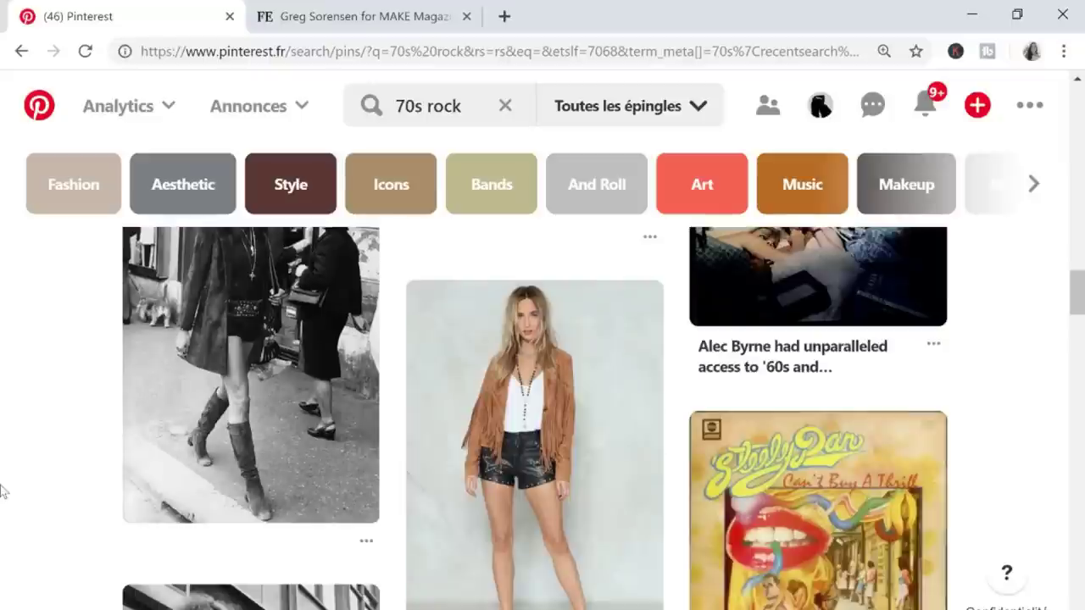
scroll(3, 489, down, 3)
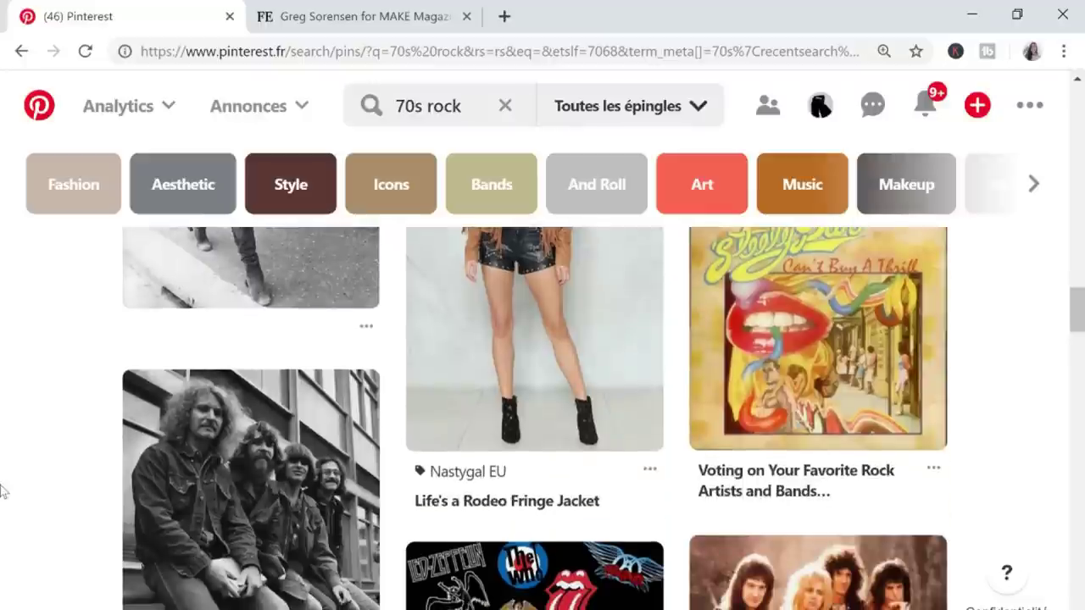
scroll(3, 490, down, 4)
scroll(3, 490, down, 3)
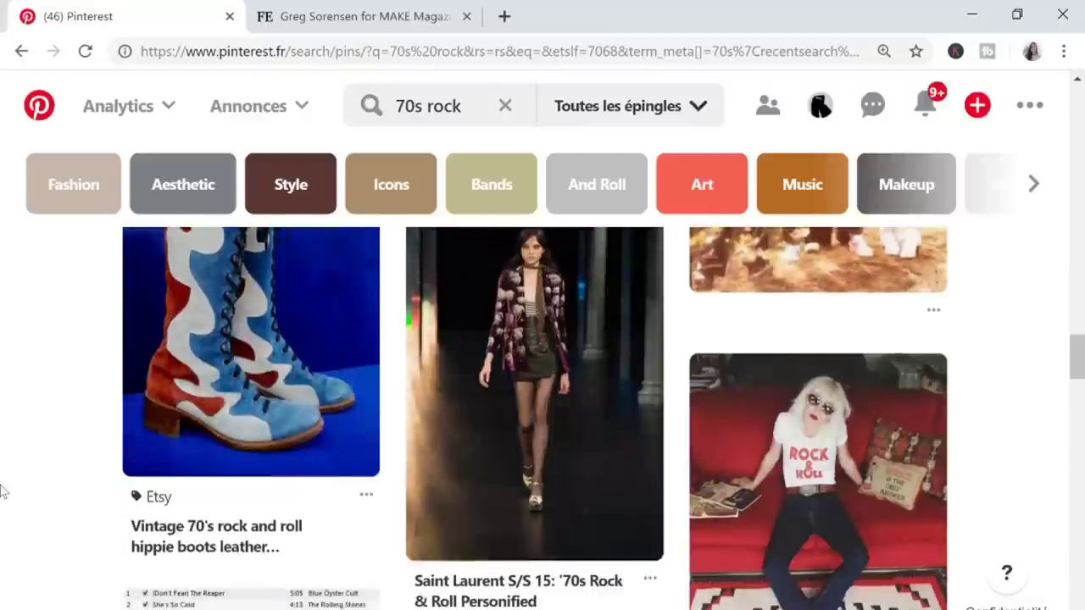
scroll(3, 490, down, 2)
scroll(3, 489, down, 2)
scroll(3, 490, down, 3)
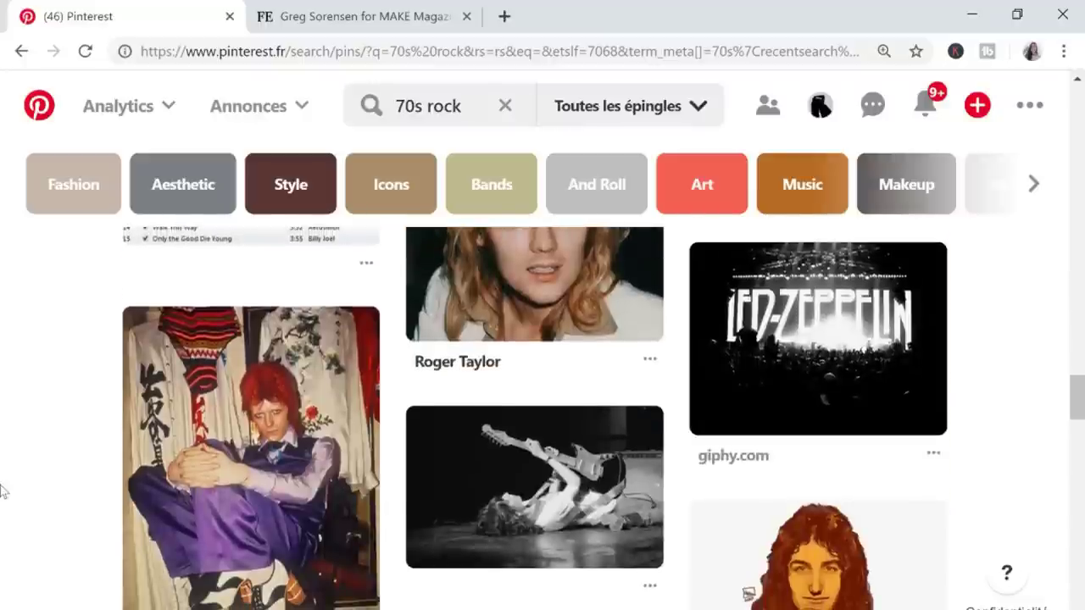
scroll(3, 490, down, 3)
scroll(2, 490, down, 2)
scroll(3, 490, down, 3)
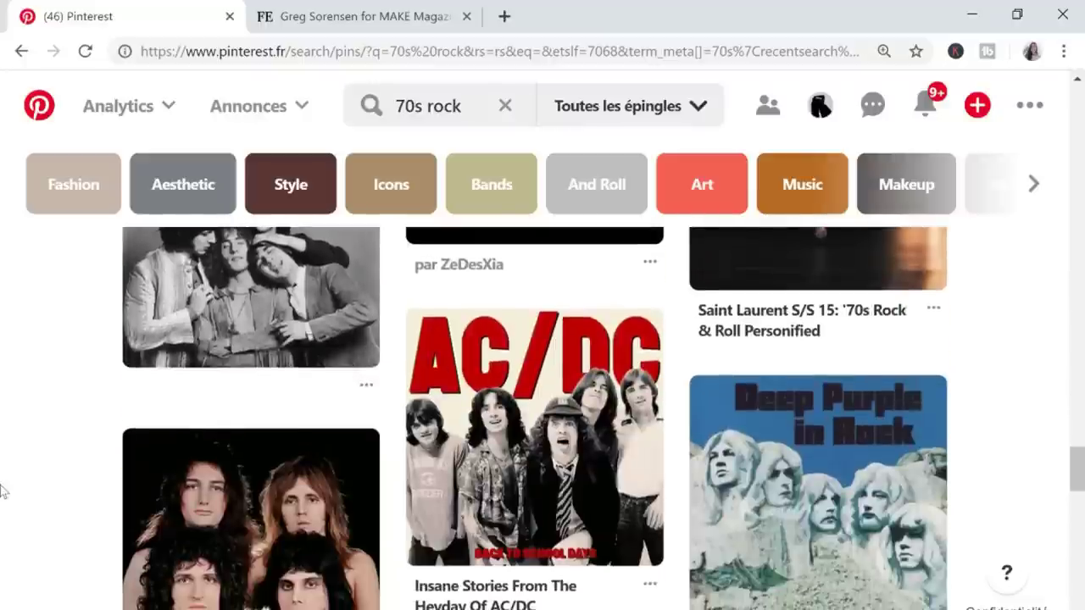
scroll(3, 490, down, 1)
scroll(3, 490, down, 3)
scroll(3, 489, down, 3)
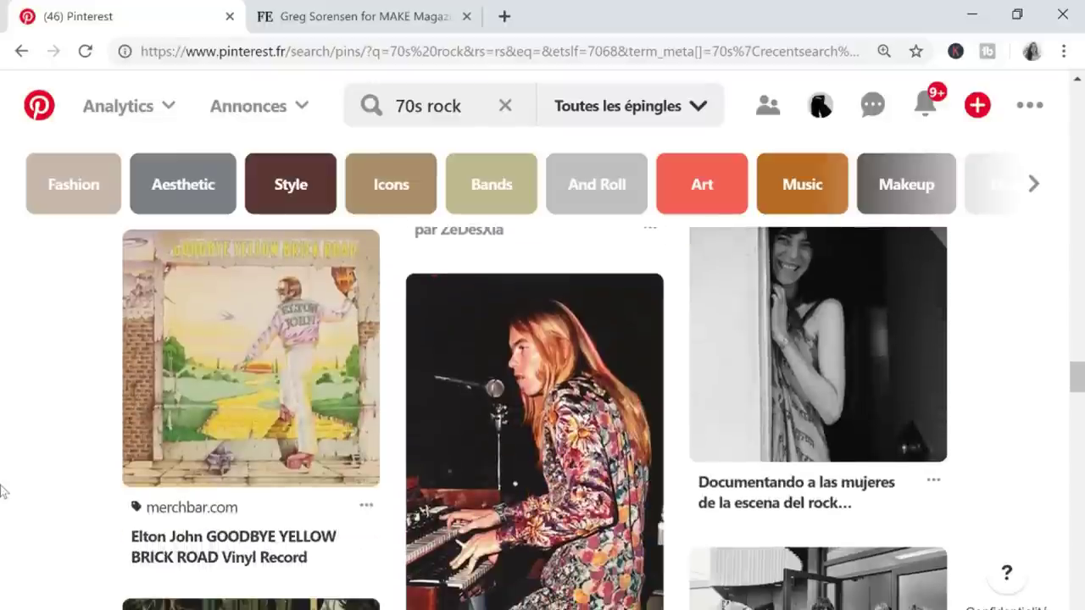
scroll(3, 490, down, 2)
scroll(3, 490, down, 3)
scroll(2, 490, down, 2)
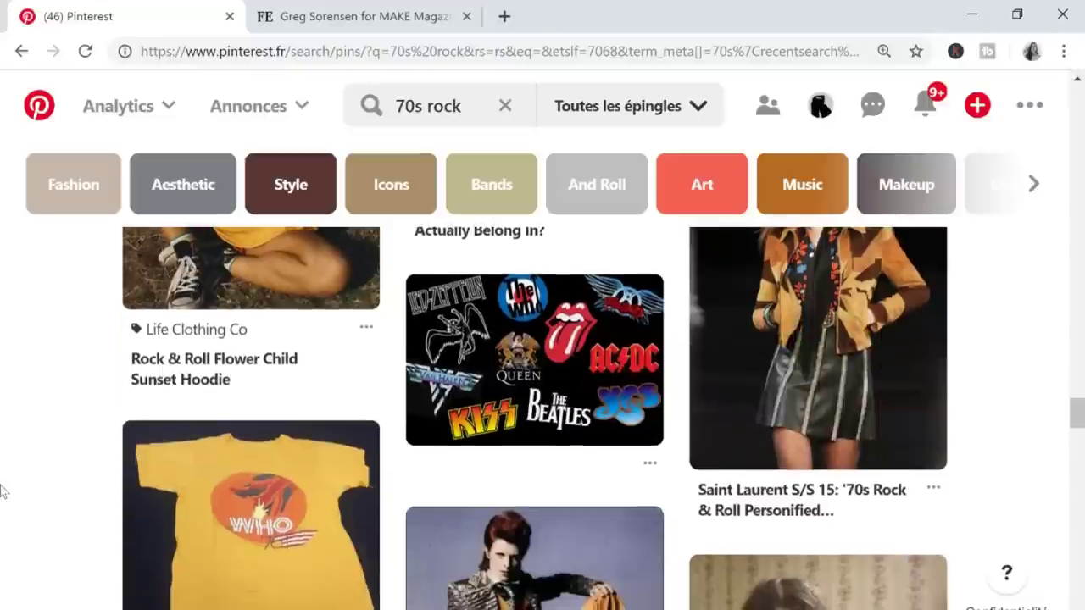
scroll(3, 489, down, 2)
scroll(2, 490, down, 2)
scroll(3, 489, down, 3)
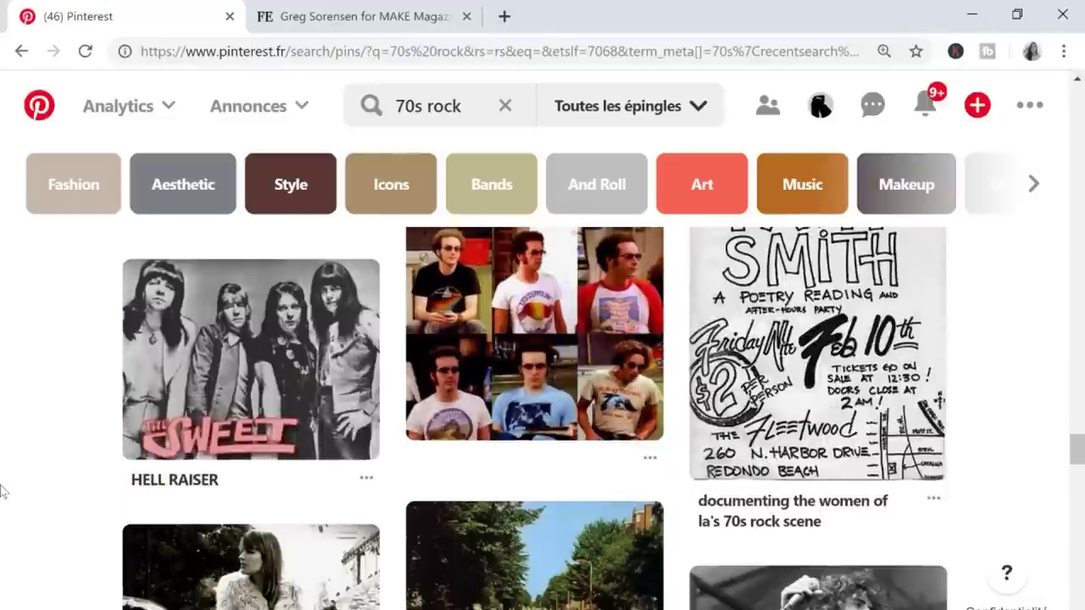
Search Pinterest for 70s rock fashion for women and browse the results.
click(449, 106)
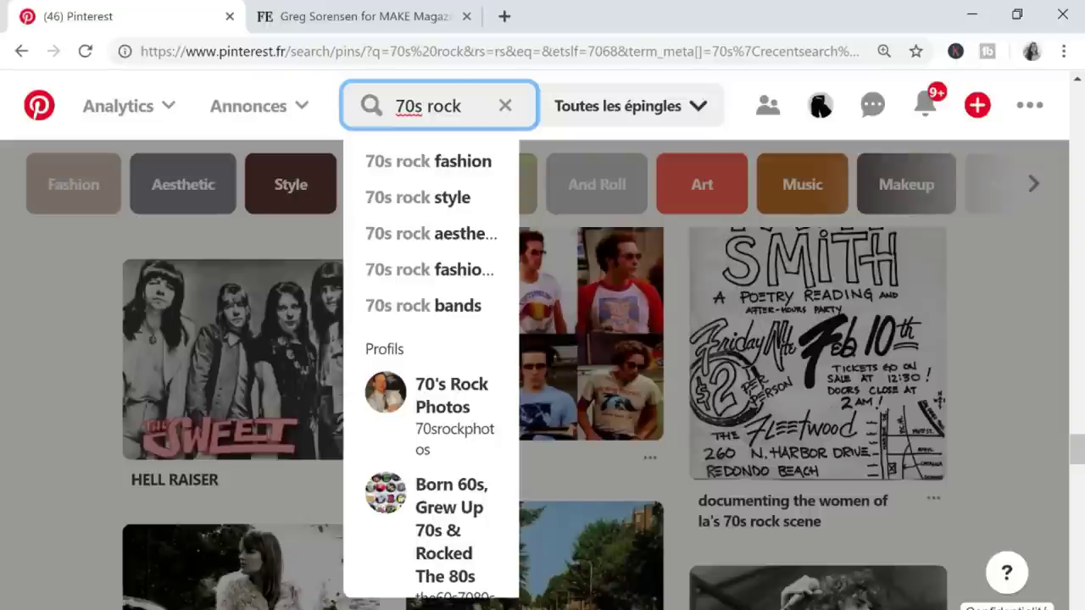
click(436, 277)
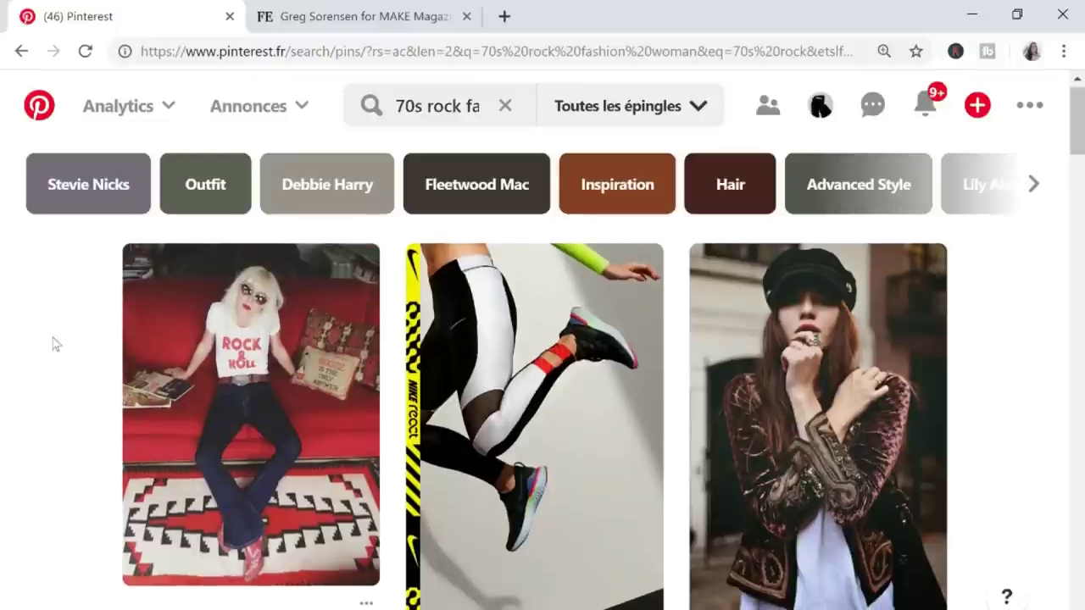
scroll(39, 390, down, 3)
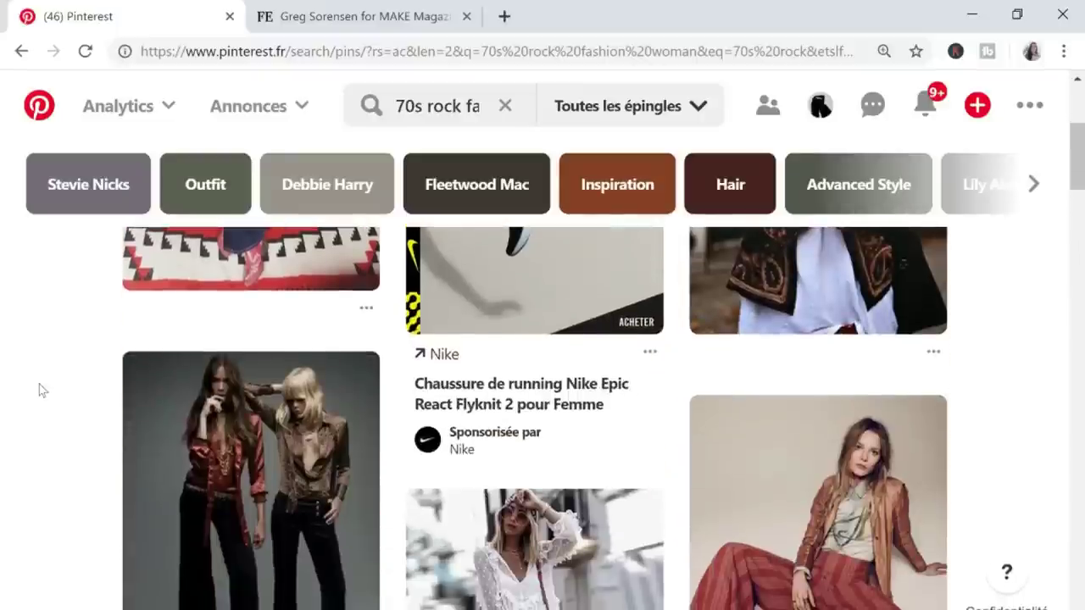
scroll(39, 390, down, 4)
scroll(39, 390, down, 3)
scroll(39, 390, down, 5)
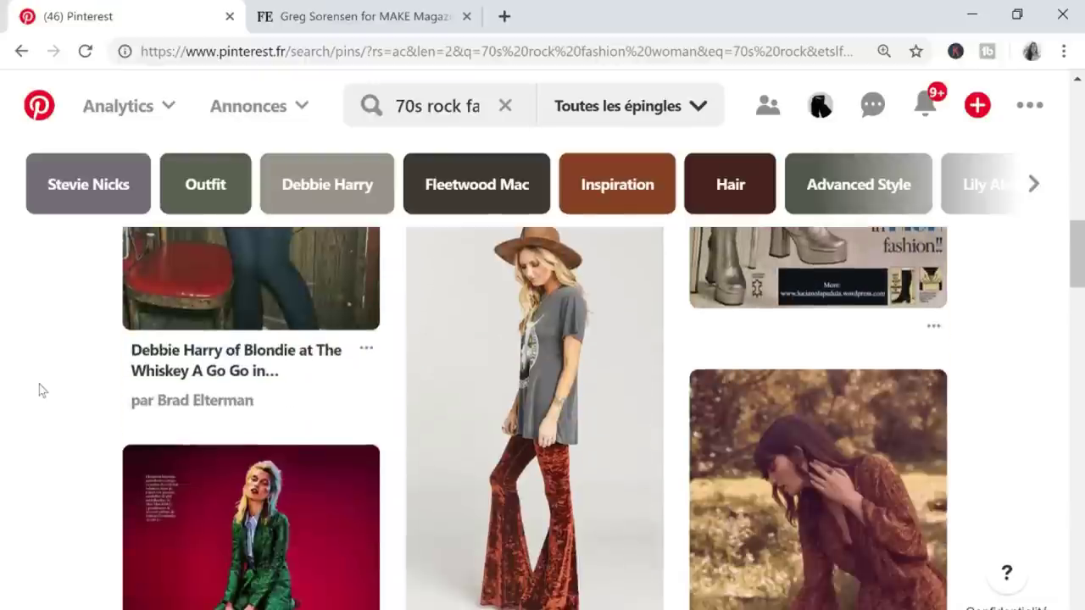
scroll(39, 390, down, 3)
scroll(37, 397, down, 3)
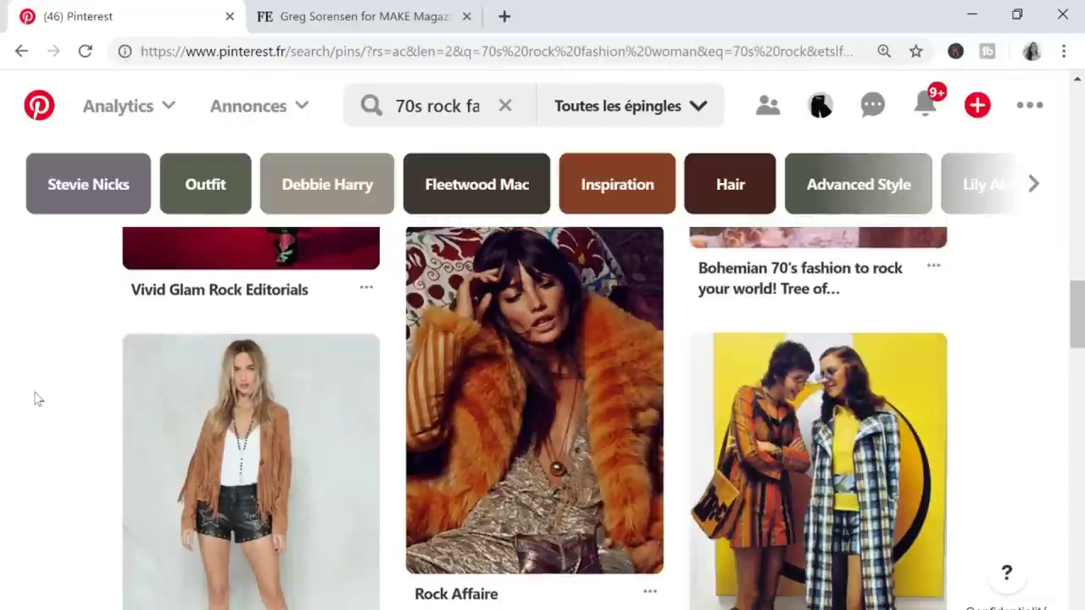
scroll(528, 375, down, 5)
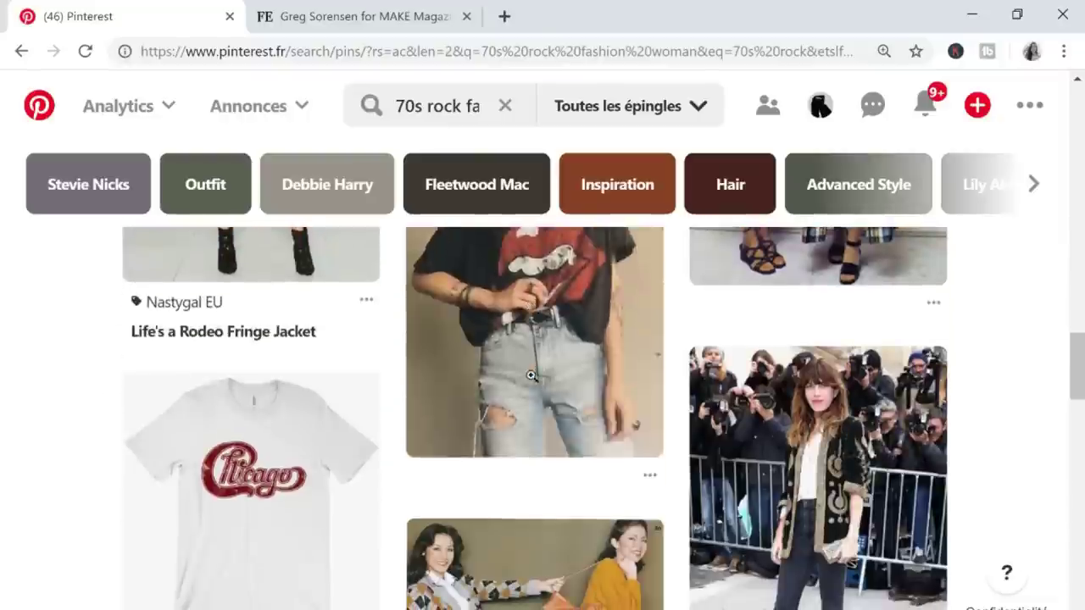
scroll(528, 375, down, 1)
scroll(532, 375, down, 4)
scroll(531, 375, down, 2)
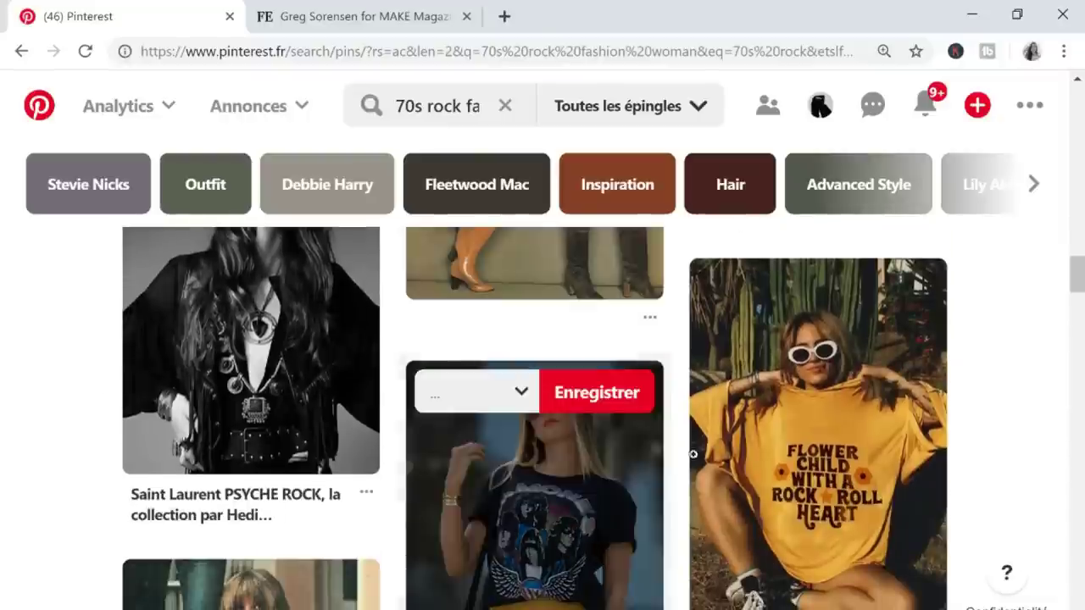
scroll(532, 376, down, 2)
scroll(83, 535, down, 5)
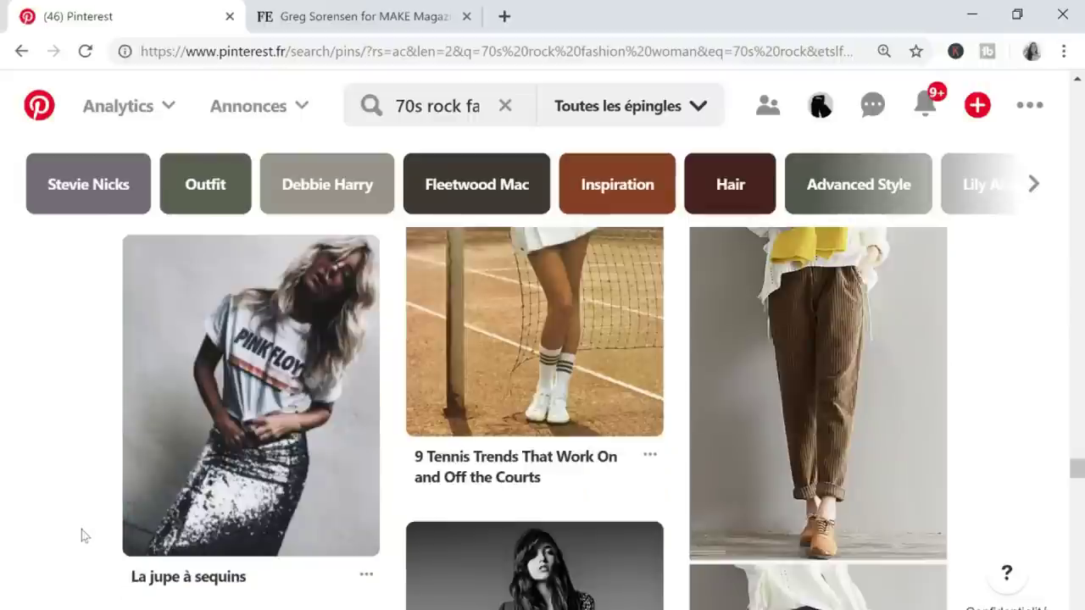
scroll(83, 535, down, 3)
scroll(83, 534, up, 4)
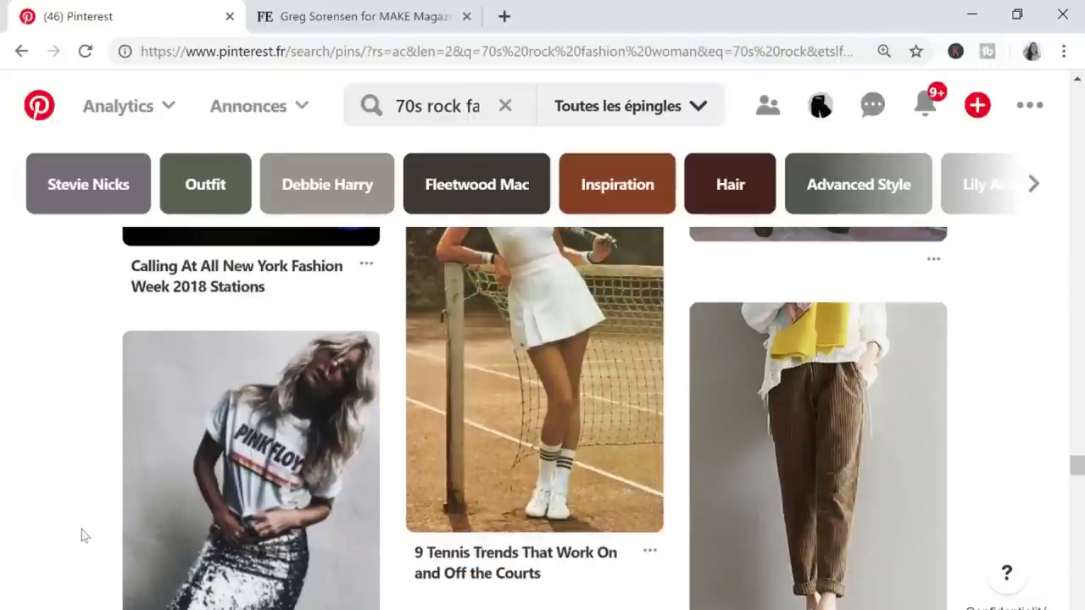
Open the Pink Floyd tee pin, then the similar Long Live Rock 'N' Roll pin's image options.
click(306, 525)
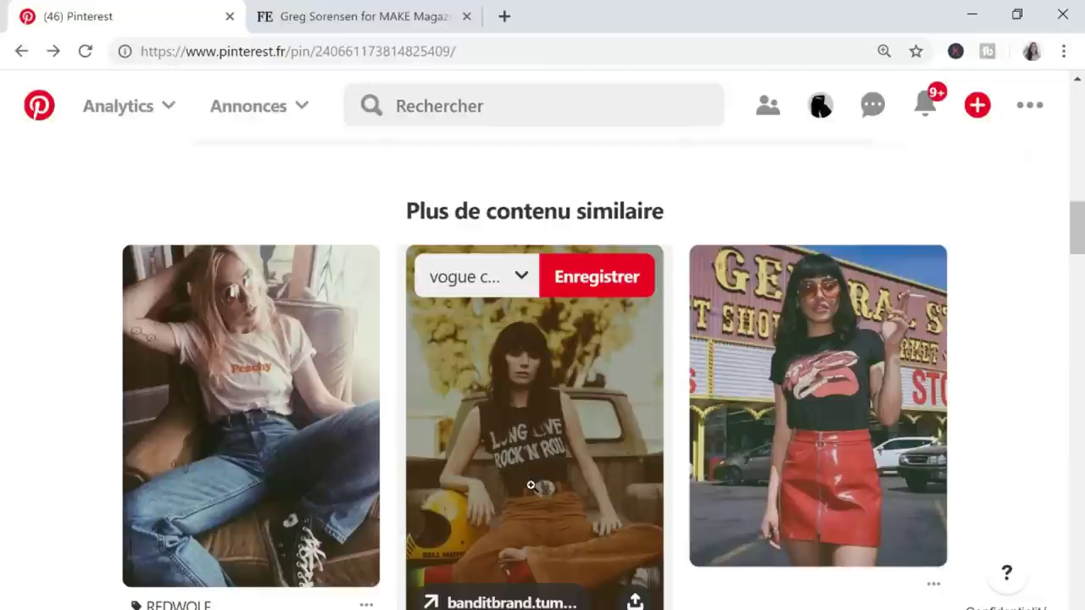
click(530, 484)
scroll(541, 410, down, 3)
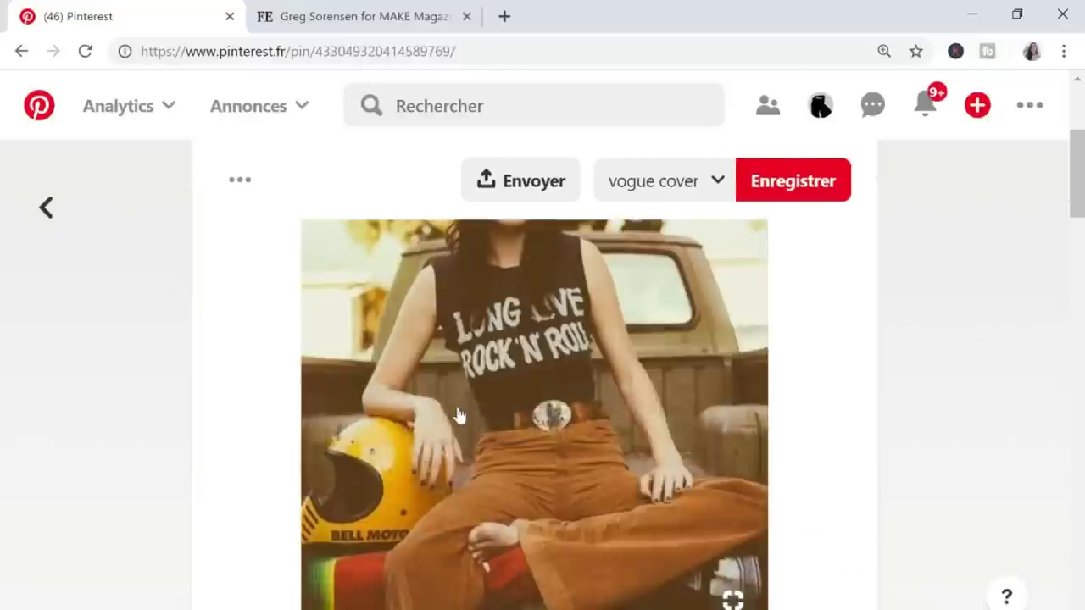
right_click(540, 408)
Save the Long Live Rock 'n' Roll image into the Inspirations > Fashion folder.
click(609, 283)
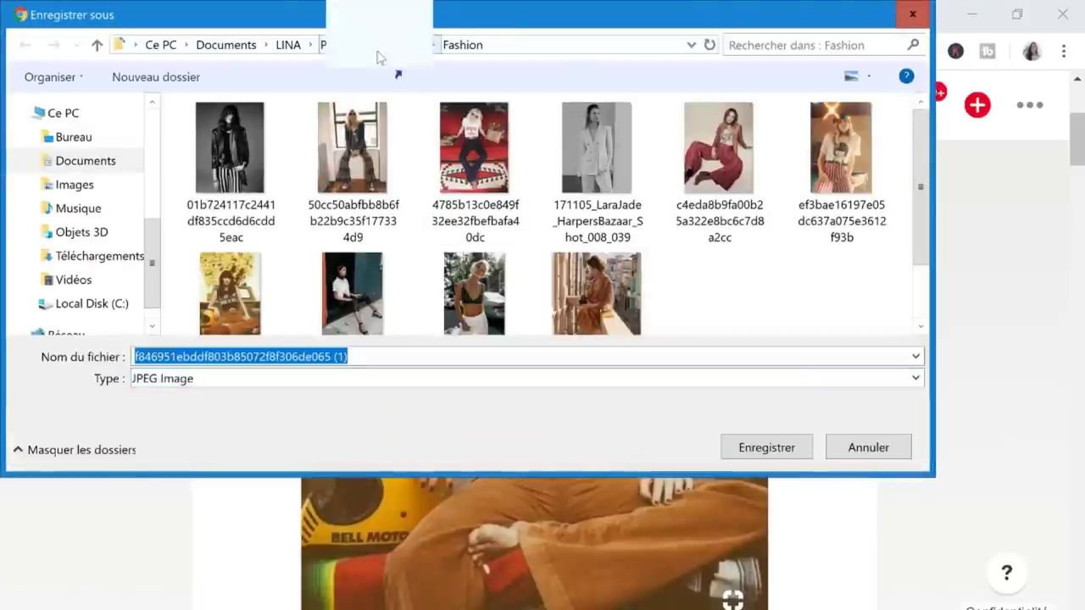
click(393, 45)
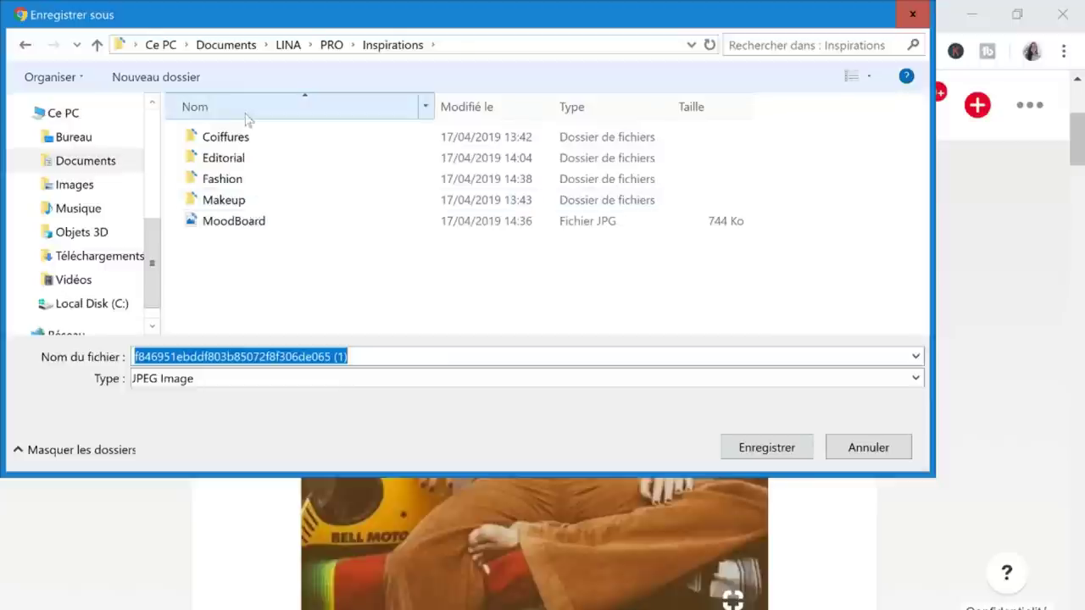
double_click(222, 179)
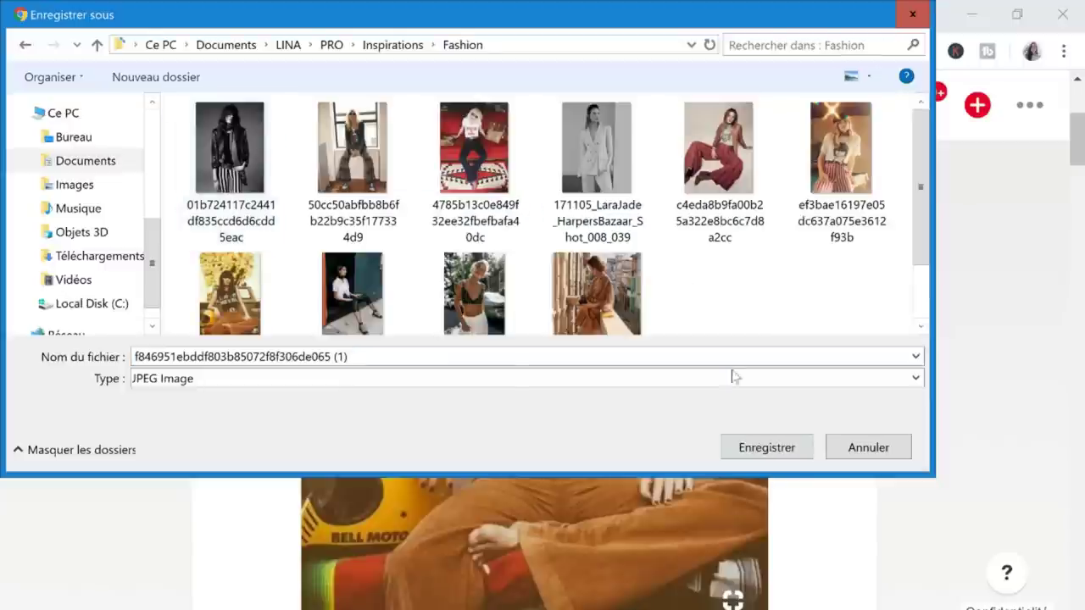
click(736, 458)
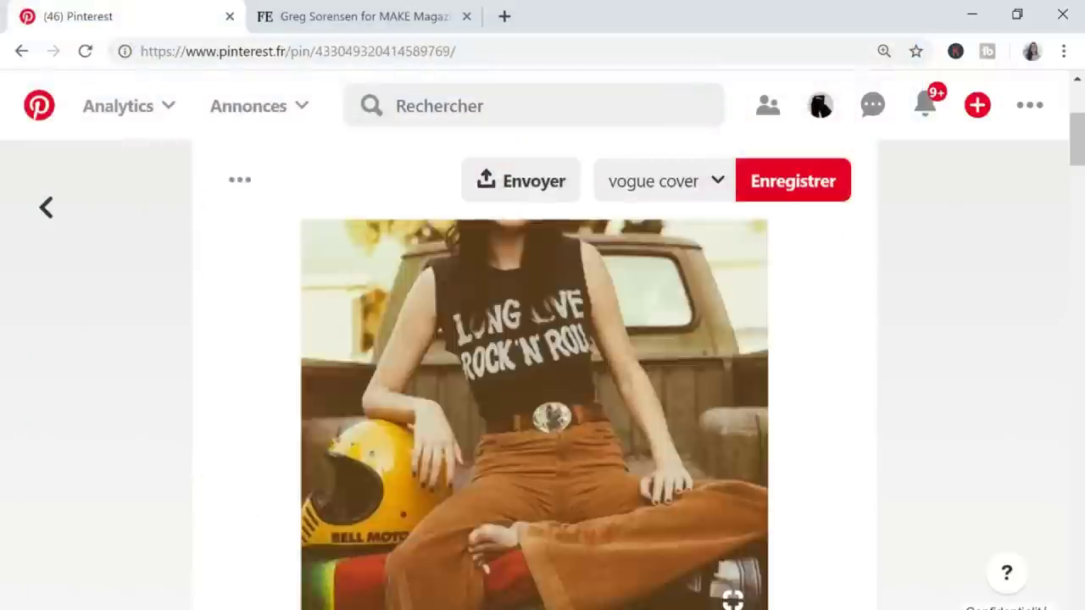
Return to the previous pin and scroll through its similar pins.
click(46, 208)
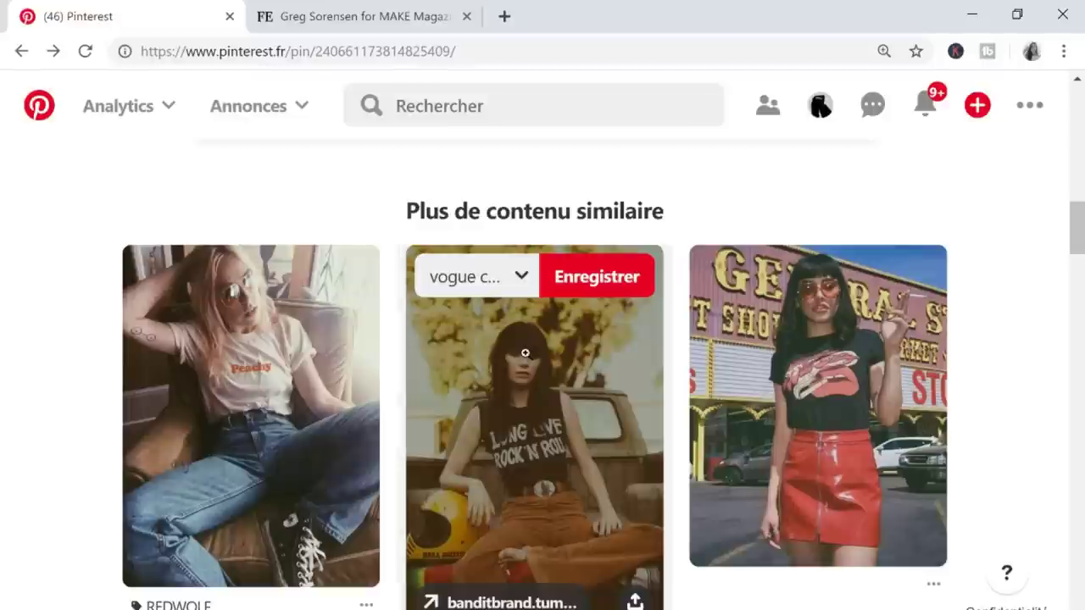
scroll(75, 426, down, 1)
scroll(75, 426, down, 3)
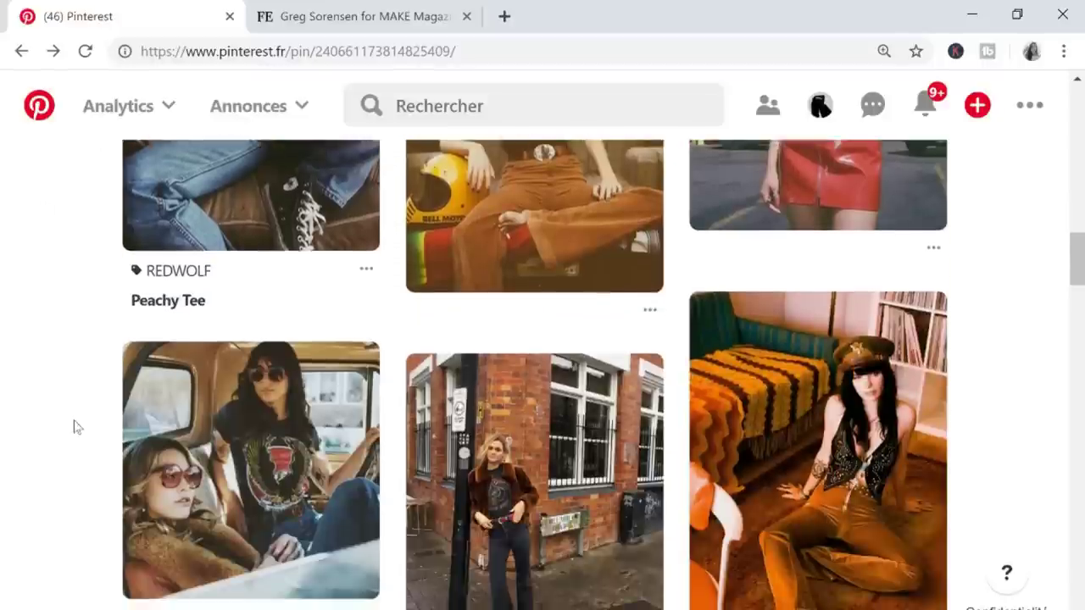
scroll(74, 426, down, 1)
scroll(75, 426, down, 2)
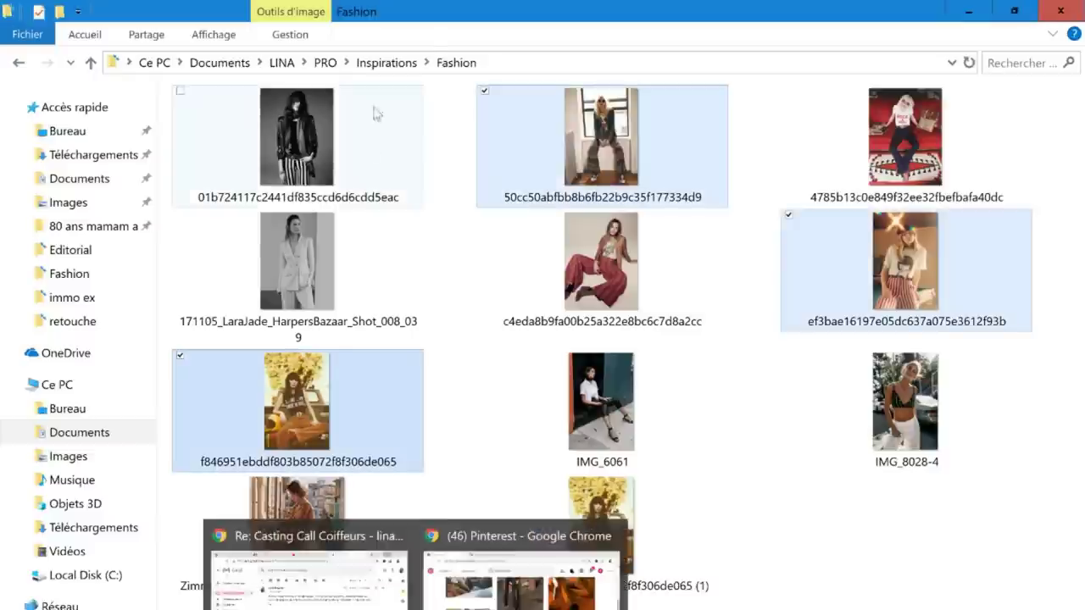
Preview the MoodBoard image in the Inspirations folder, then close the preview.
click(380, 66)
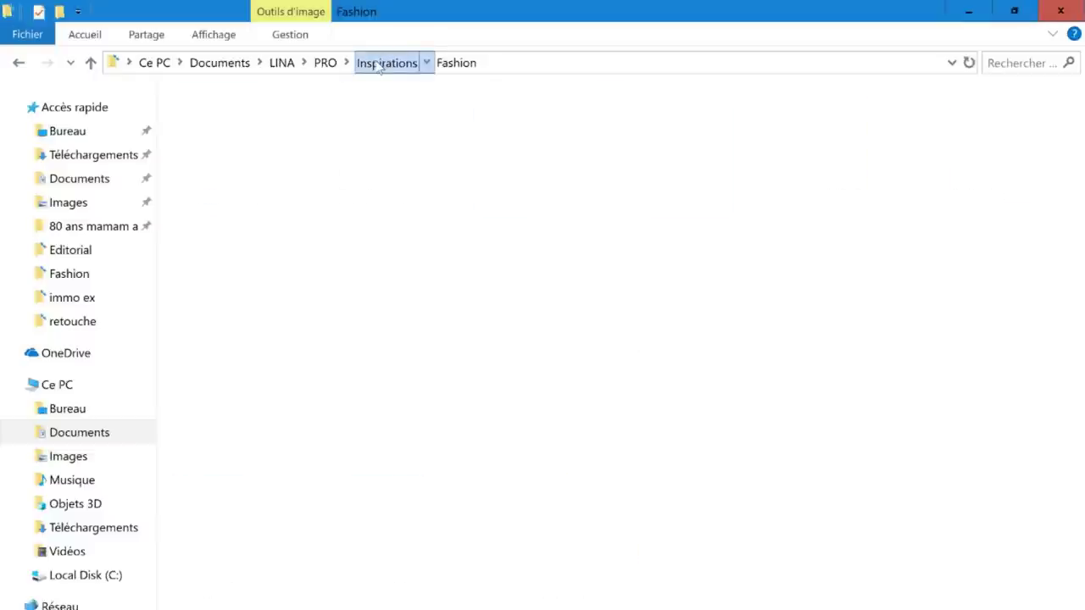
click(593, 373)
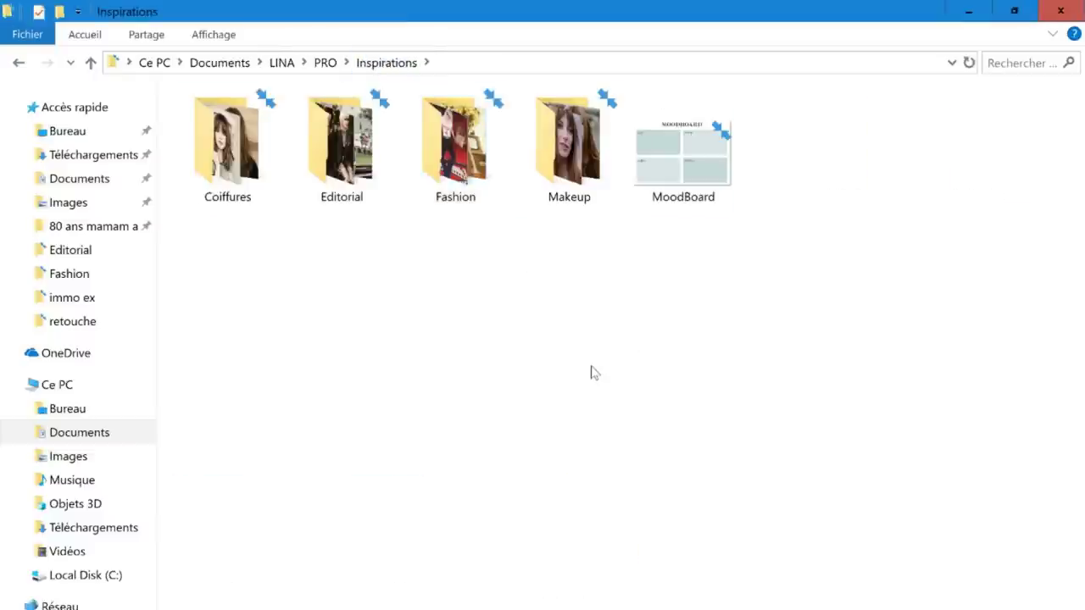
click(669, 181)
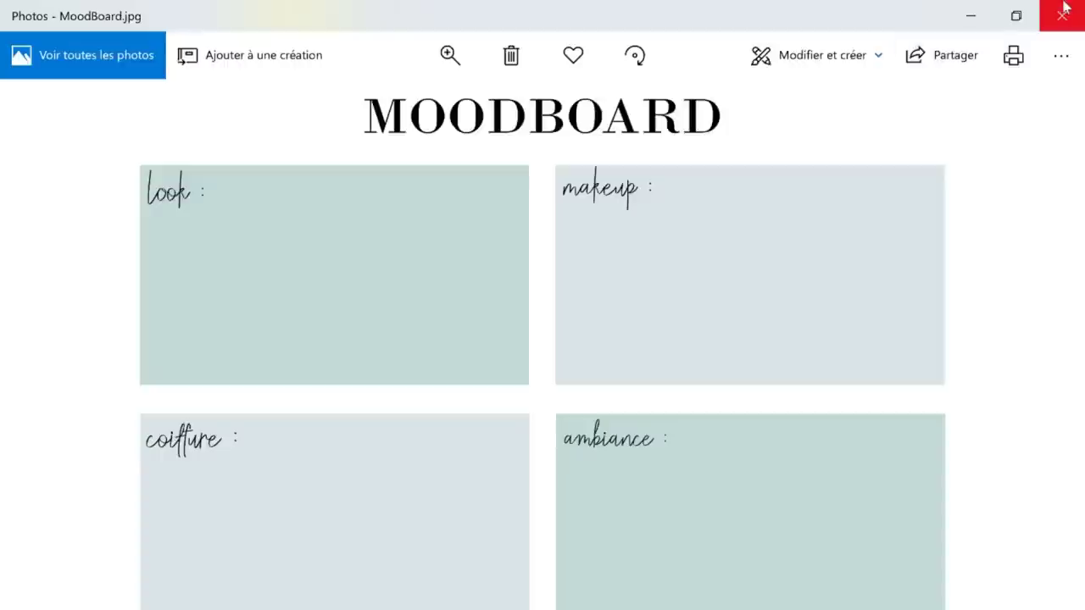
click(1063, 10)
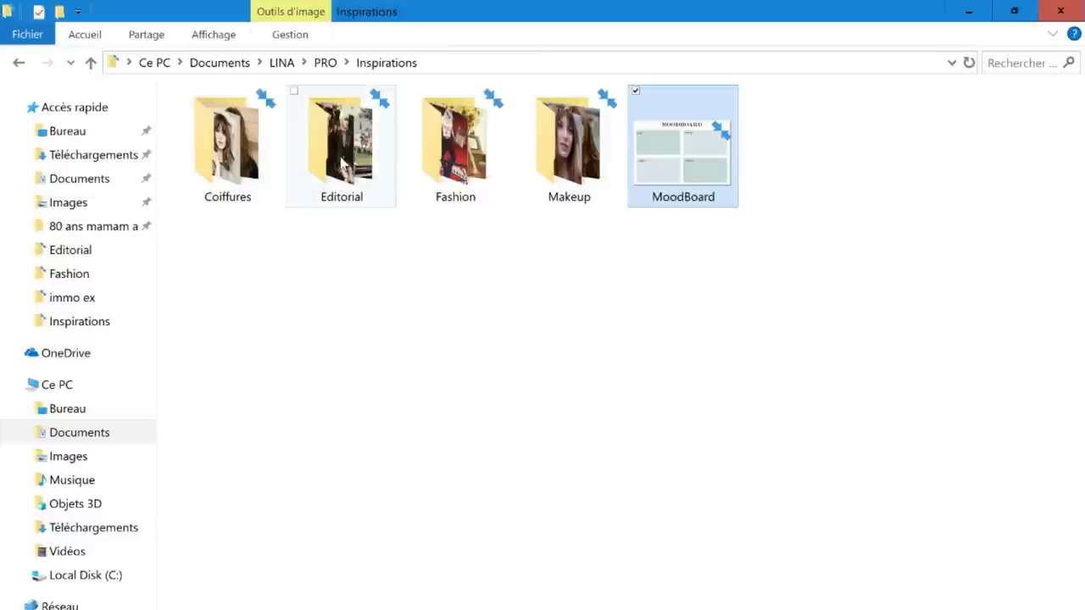
Drag two portraits from the Makeup folder onto the Photoshop moodboard.
double_click(543, 149)
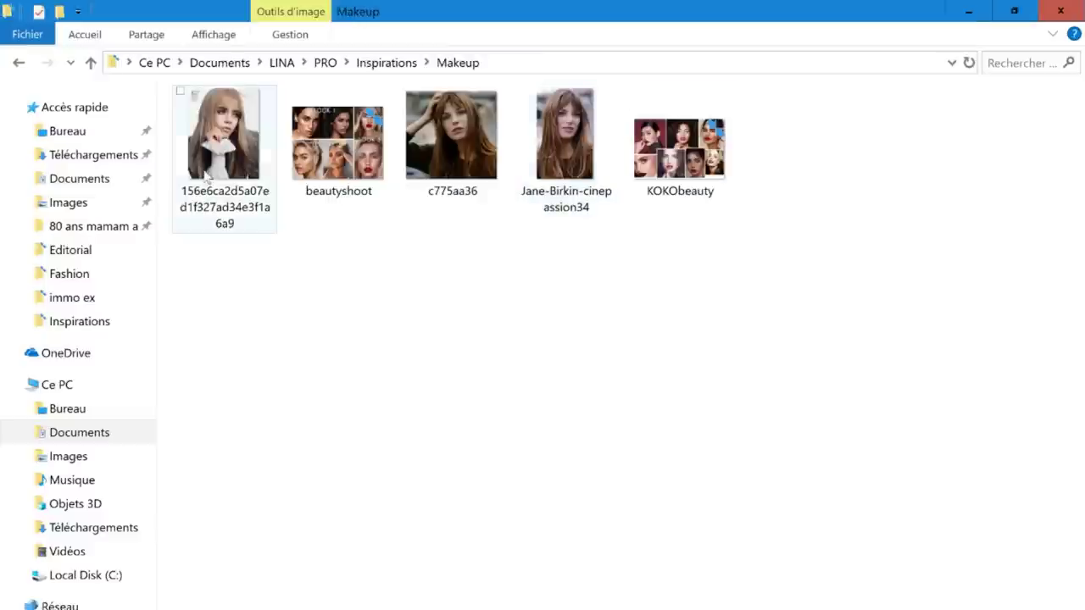
ctrl+click(451, 143)
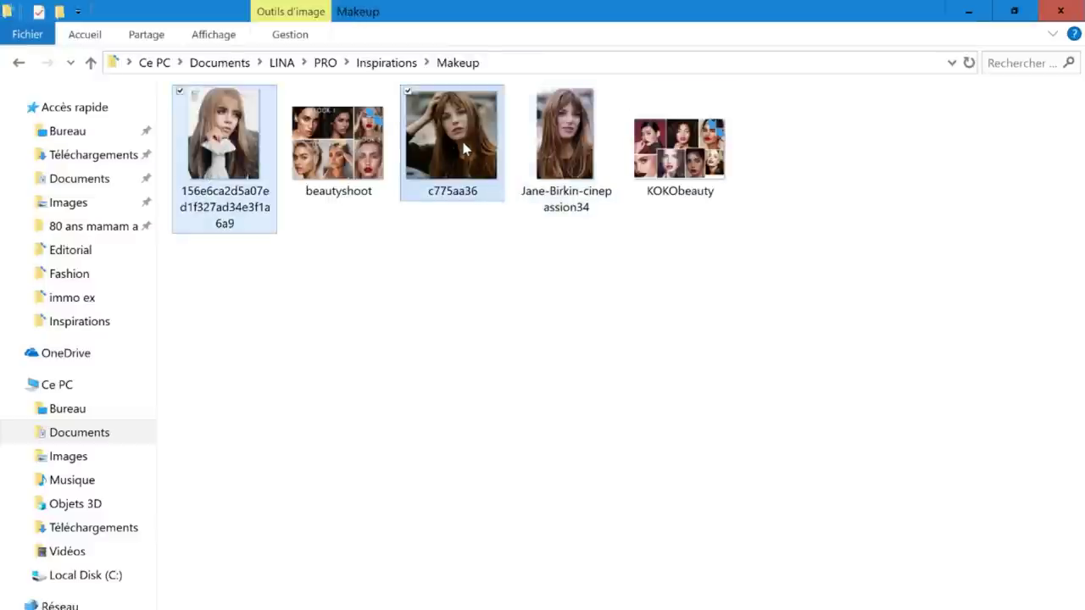
mouse_move(451, 143)
mouse_down()
mouse_move(610, 608)
mouse_move(580, 322)
mouse_up()
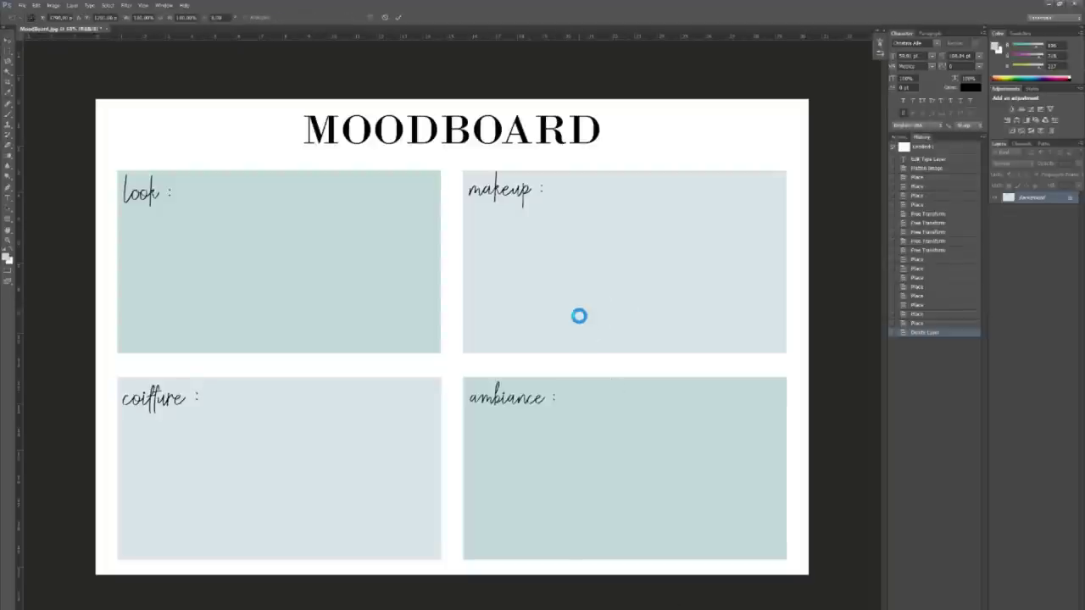
Fit the two makeup portraits side by side in the makeup panel.
drag(486, 332, 572, 270)
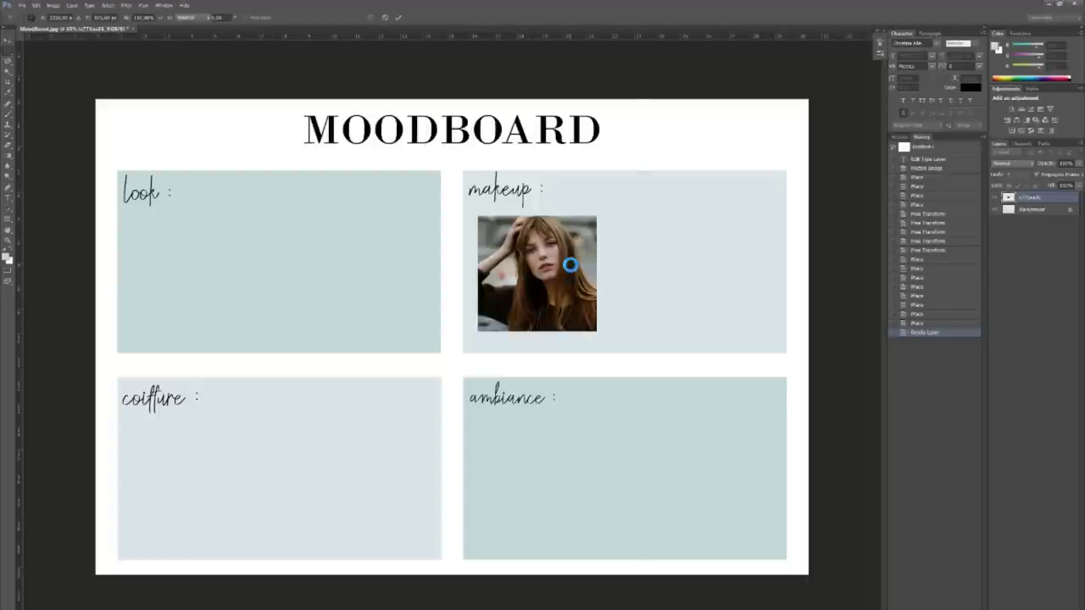
key(Return)
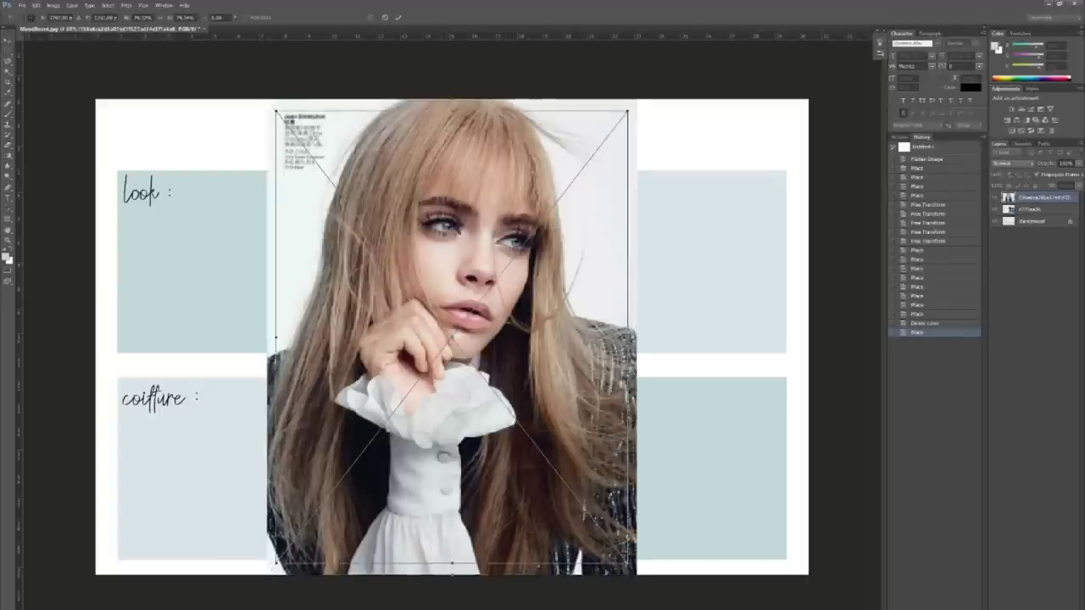
mouse_move(267, 100)
mouse_down()
mouse_move(390, 257)
mouse_move(672, 210)
mouse_up()
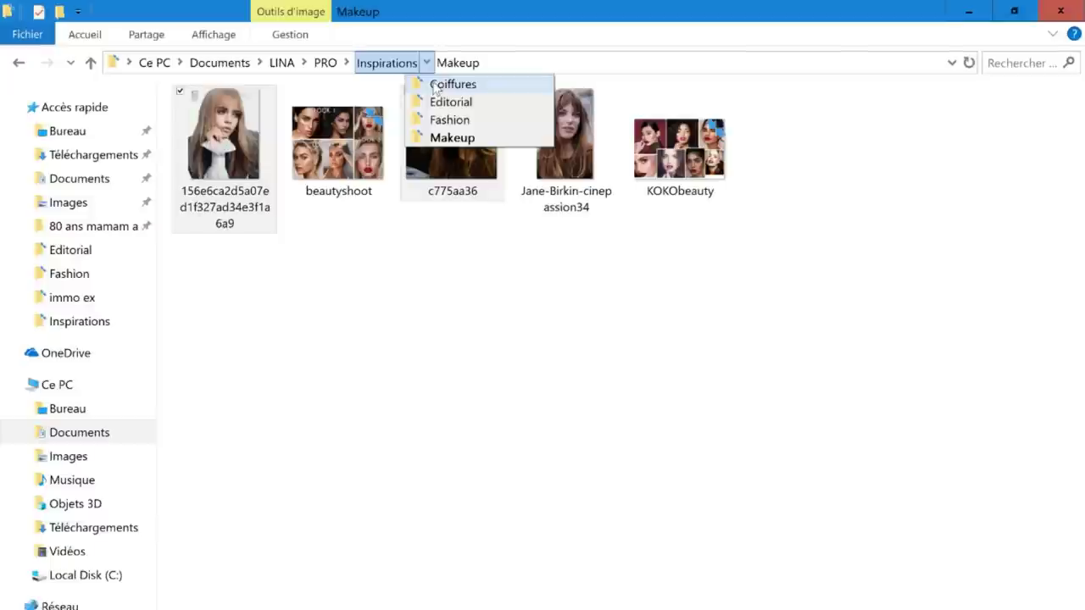
Drag all four hairstyle photos from the Coiffures folder onto the moodboard.
click(435, 84)
click(254, 203)
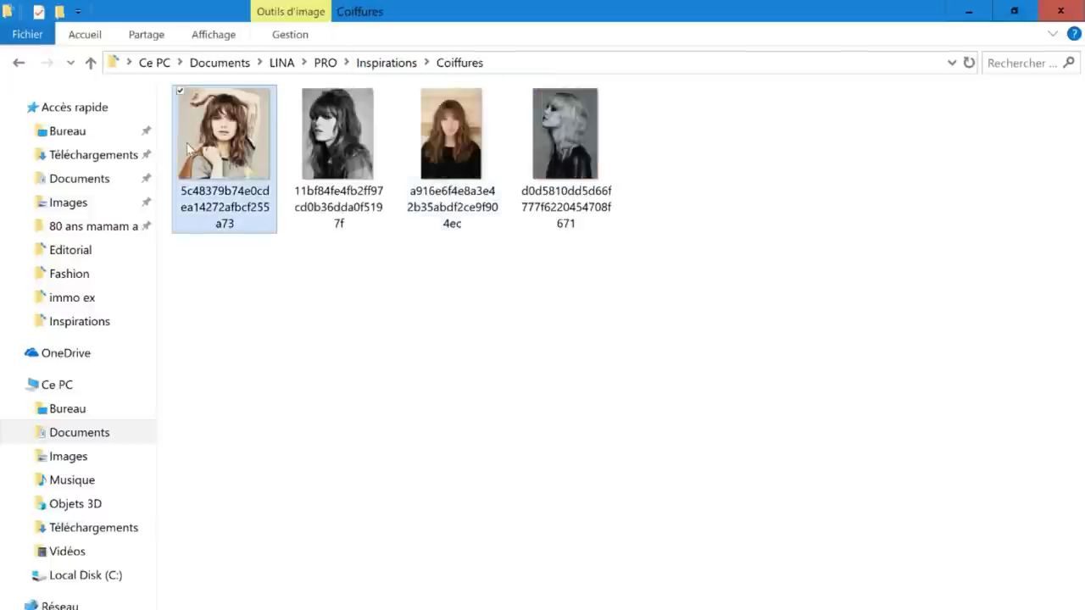
shift+click(545, 171)
mouse_move(566, 165)
mouse_down()
mouse_move(583, 606)
mouse_move(302, 448)
mouse_up()
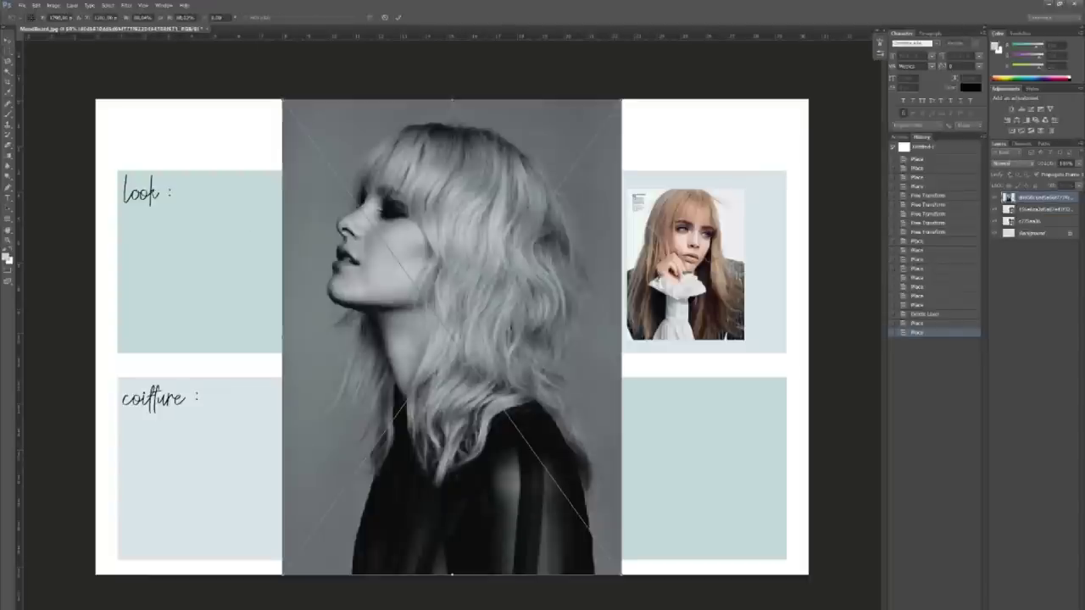
Scale and position the first two hairstyle photos inside the coiffure panel.
drag(282, 100, 368, 214)
mouse_move(444, 242)
mouse_down()
mouse_move(381, 337)
mouse_move(365, 350)
mouse_move(360, 337)
mouse_up()
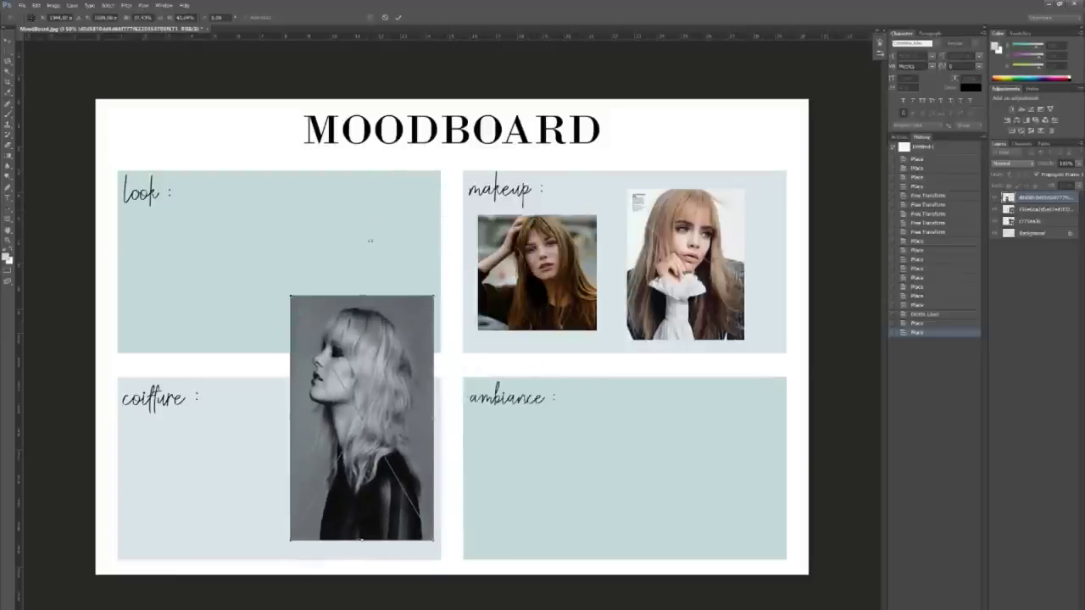
drag(362, 296, 366, 350)
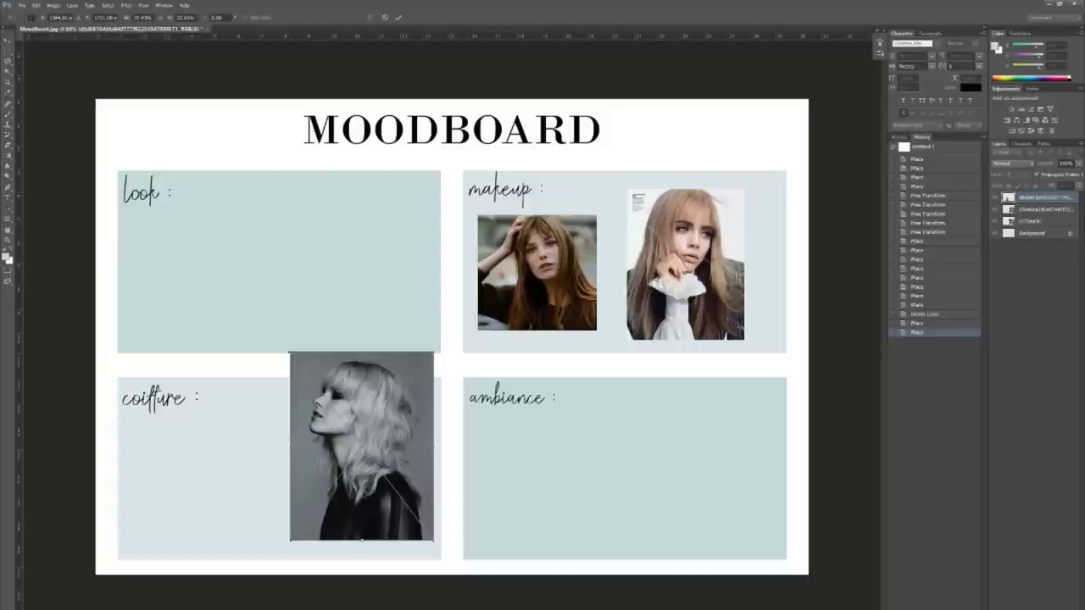
drag(288, 353, 357, 404)
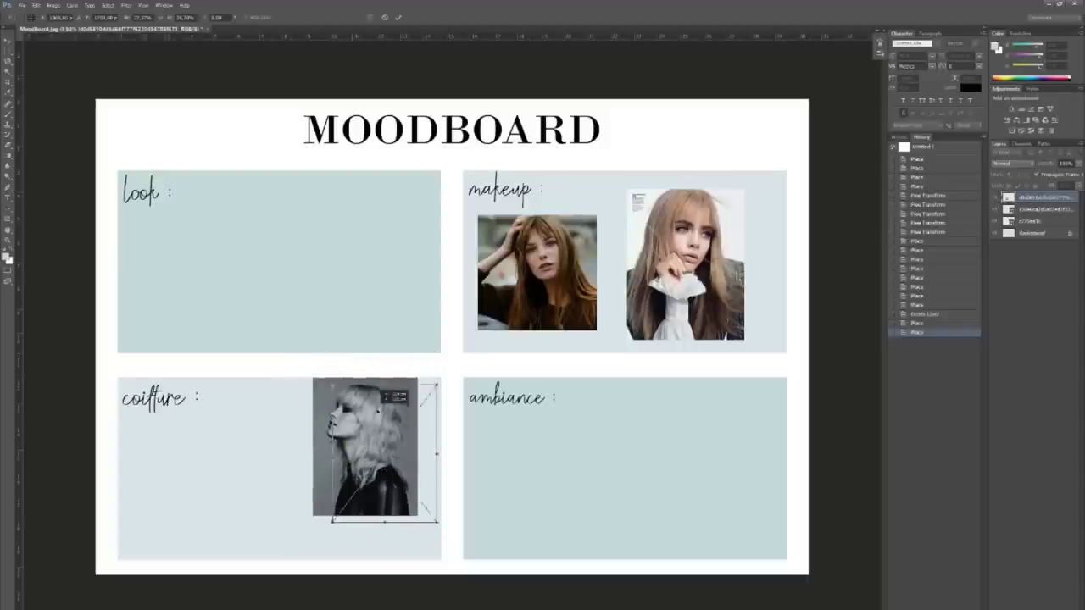
key(Return)
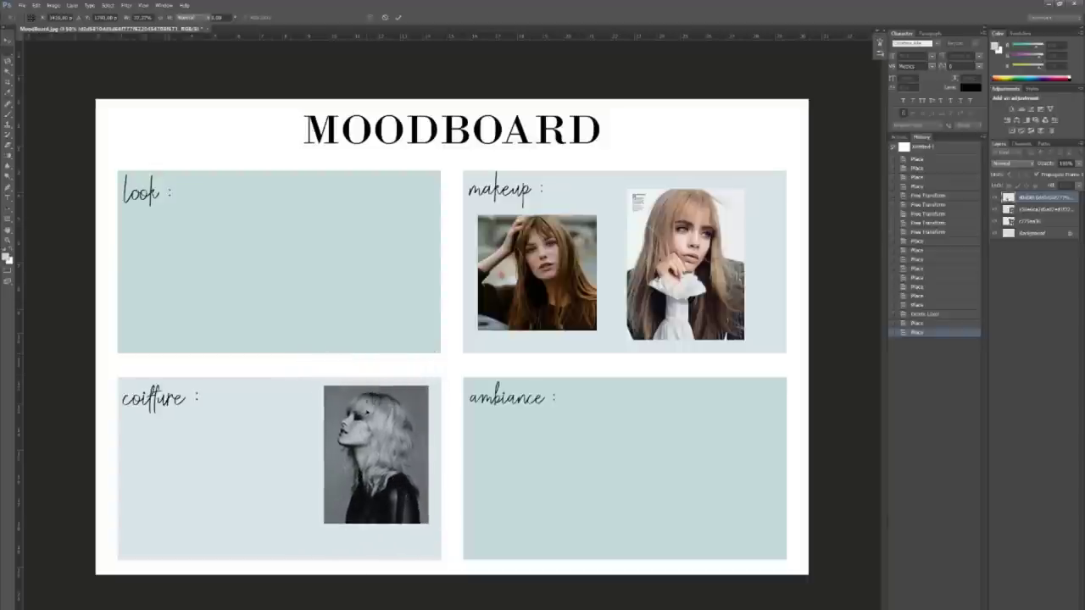
drag(291, 177, 467, 351)
mouse_move(505, 390)
mouse_down()
mouse_move(351, 475)
mouse_move(281, 427)
mouse_up()
mouse_move(242, 392)
mouse_down()
mouse_move(219, 381)
mouse_move(266, 386)
mouse_move(208, 407)
mouse_move(271, 398)
mouse_move(210, 425)
mouse_move(174, 424)
mouse_up()
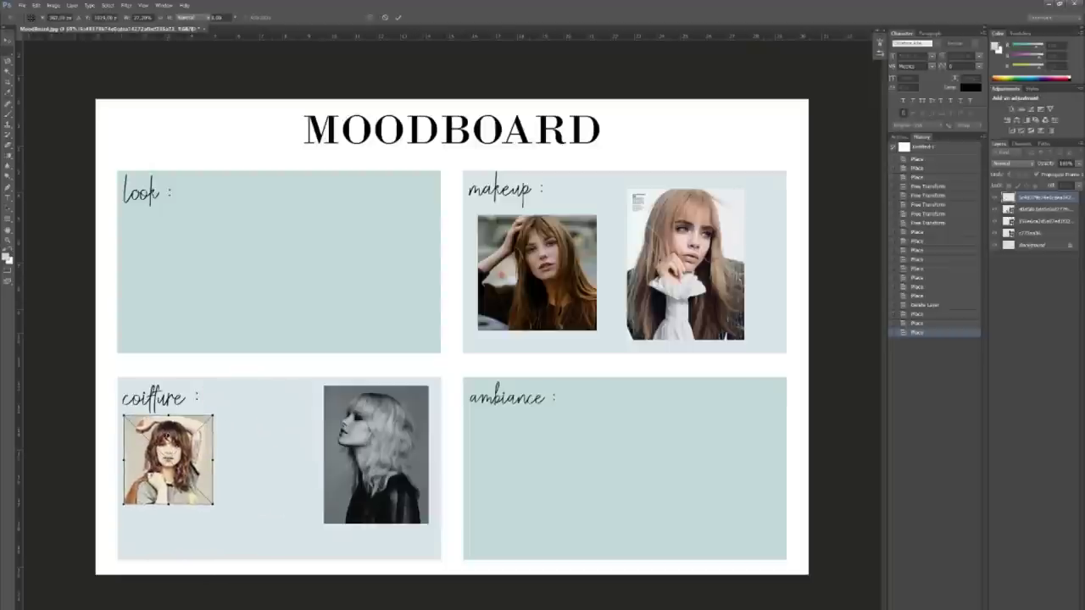
key(Return)
Shrink the last two hairstyle photos into the coiffure panel and bring the black-and-white one forward.
mouse_move(638, 98)
mouse_down()
mouse_move(464, 277)
mouse_move(496, 276)
mouse_move(237, 447)
mouse_up()
key(Return)
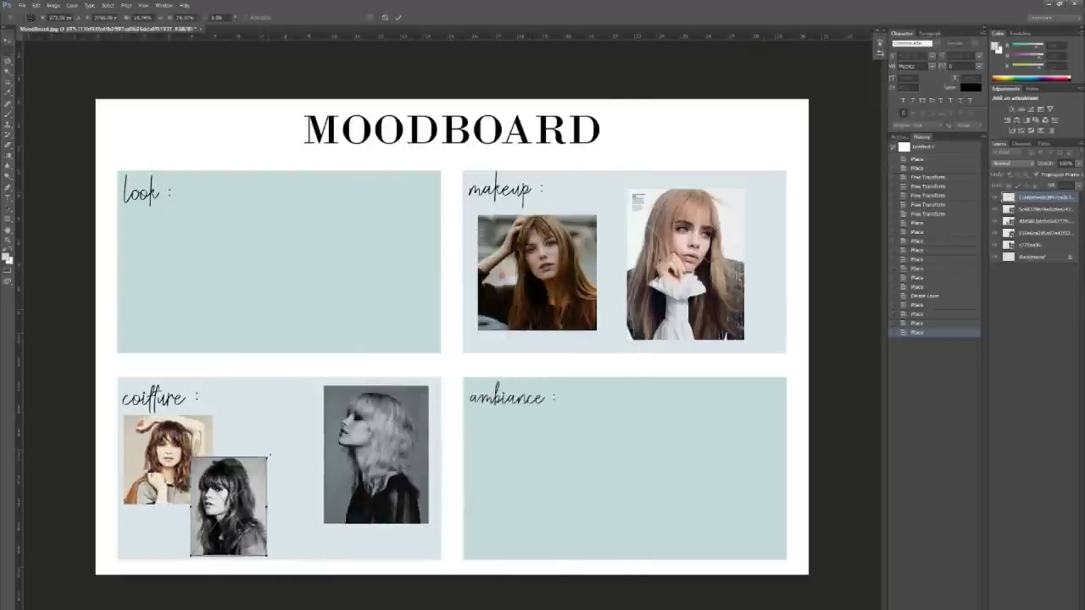
mouse_move(610, 99)
mouse_down()
mouse_move(494, 269)
mouse_move(195, 434)
mouse_move(288, 432)
mouse_up()
key(Return)
key(ctrl+shift+bracketright)
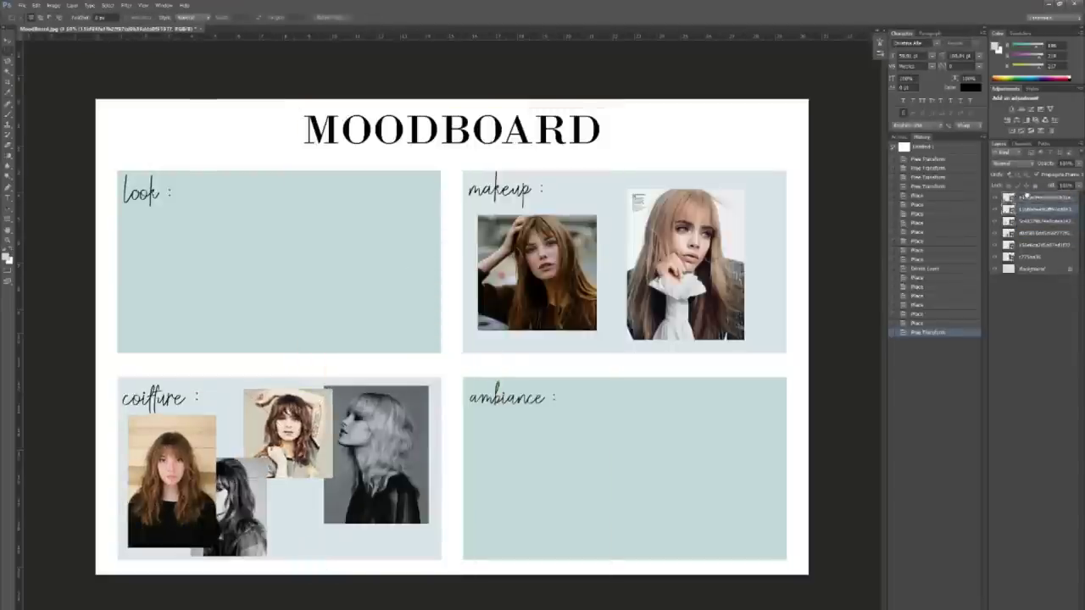
Pick three Editorial photos, including Issa-Lish-Vogue-Mexico-David-Romer-07, and drag them onto the moodboard.
click(465, 580)
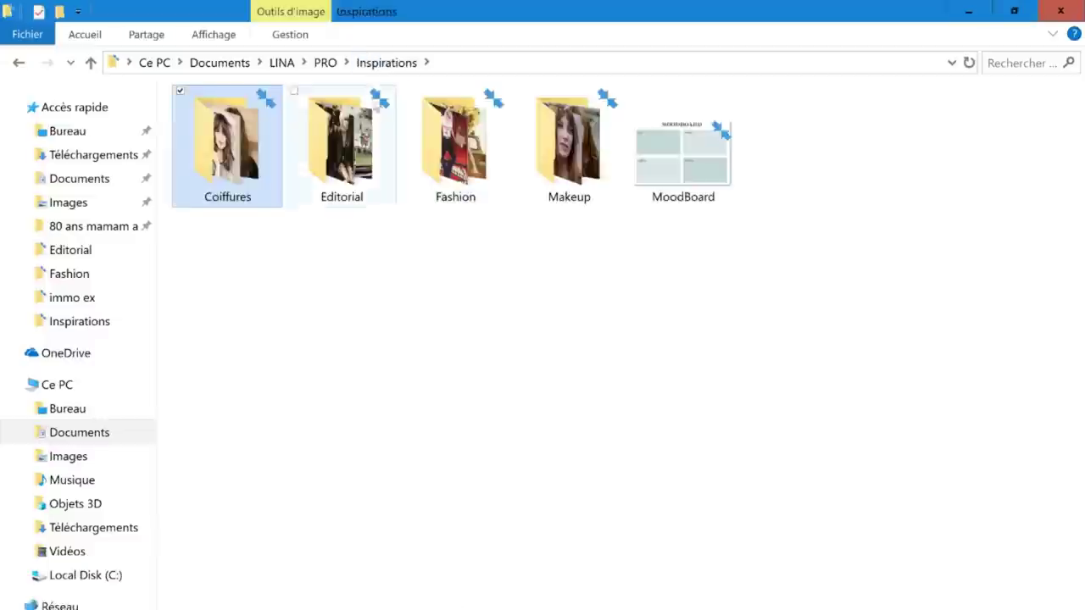
double_click(339, 145)
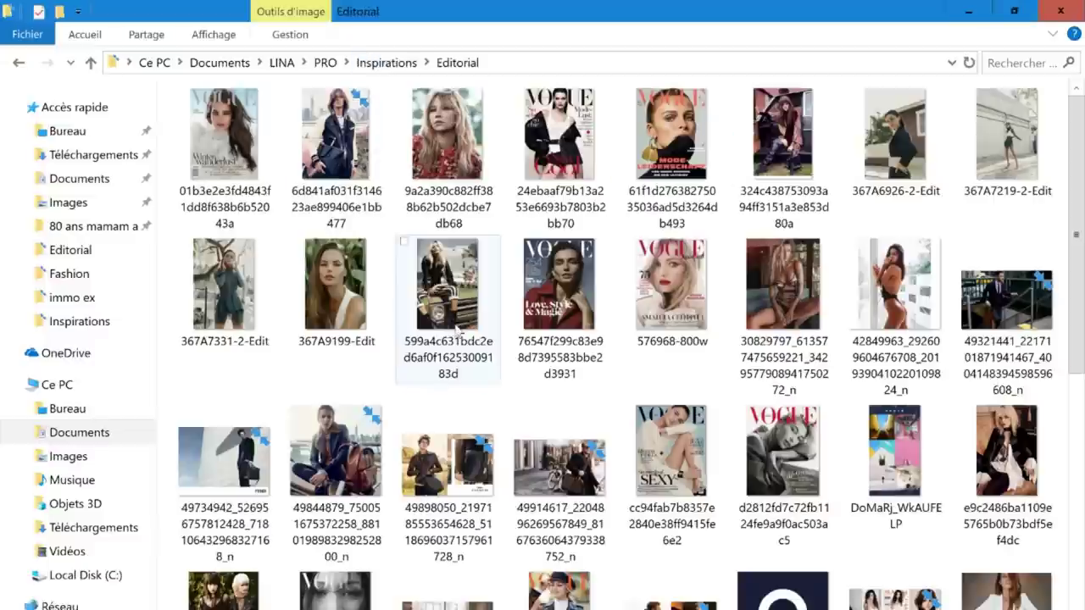
scroll(513, 445, down, 1)
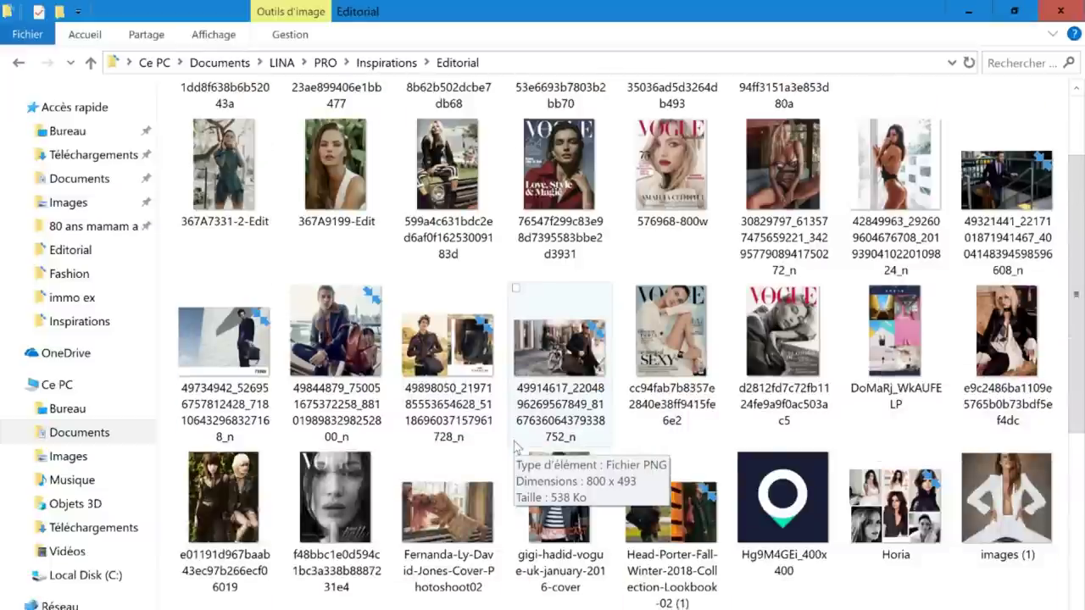
scroll(513, 445, down, 1)
click(1036, 270)
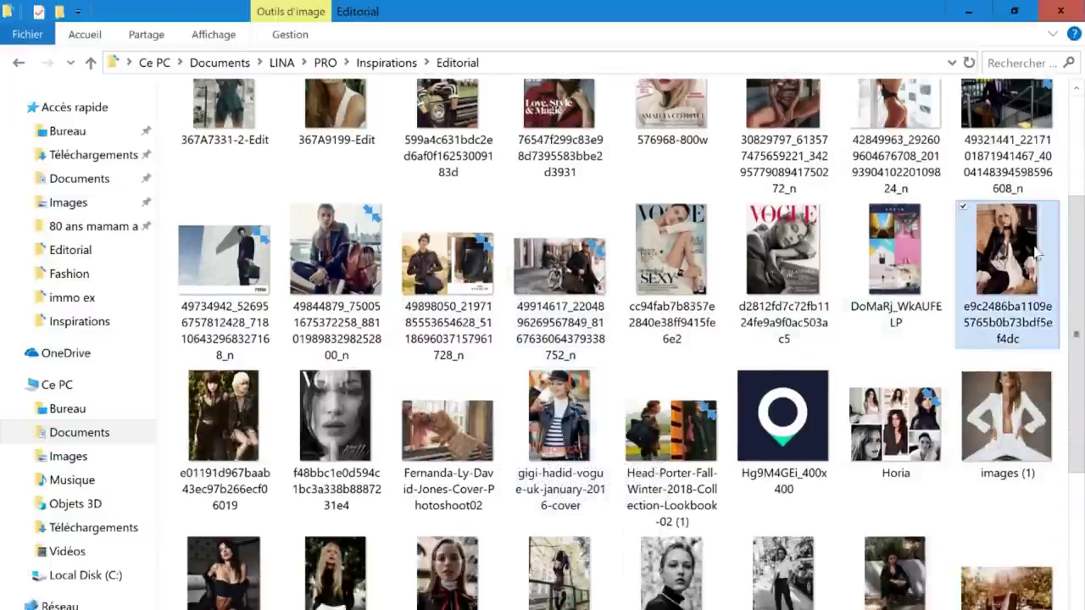
scroll(852, 471, down, 2)
scroll(839, 477, down, 2)
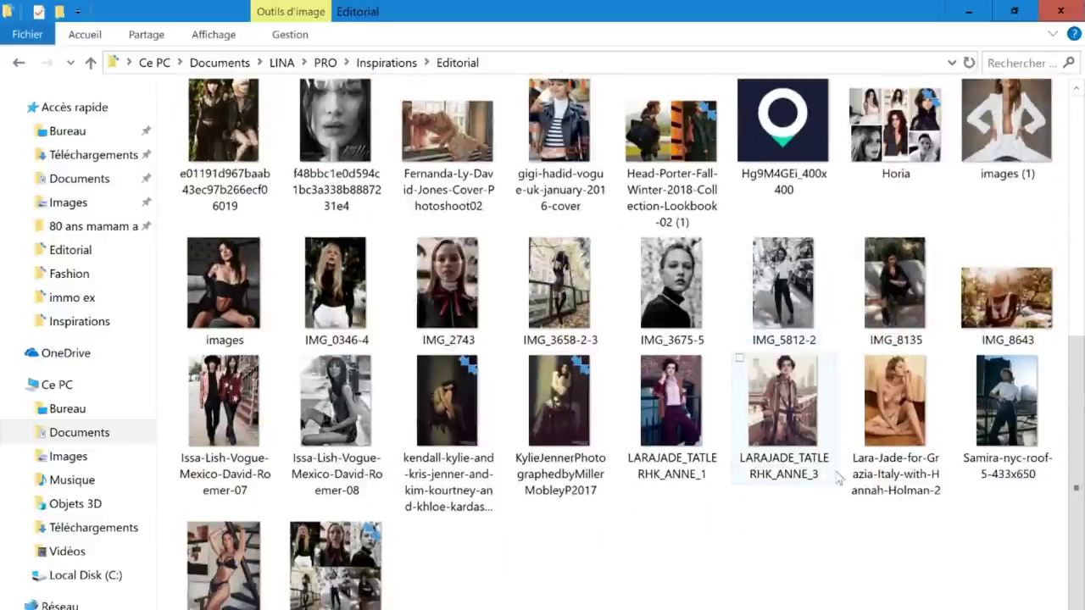
click(230, 386)
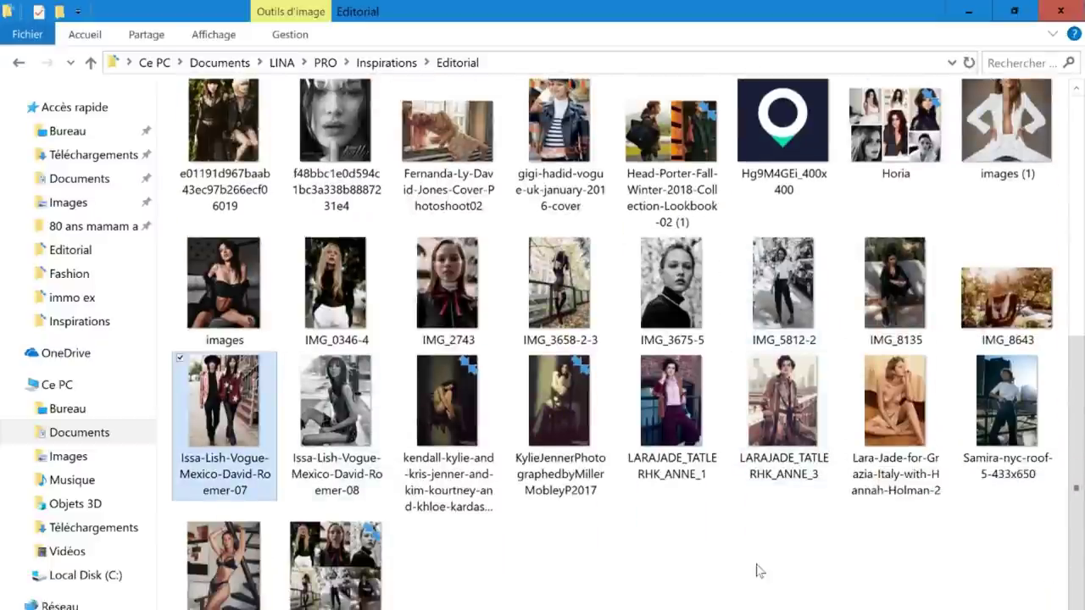
ctrl+click(265, 176)
drag(266, 175, 611, 585)
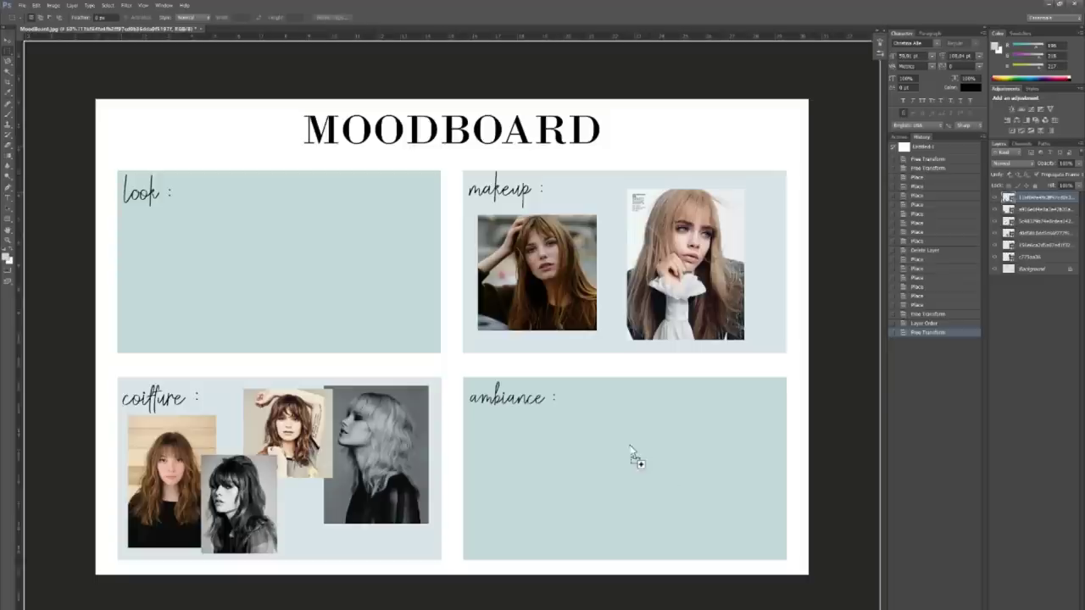
Place the first editorial photo and fit it into the ambiance panel.
drag(631, 456, 552, 460)
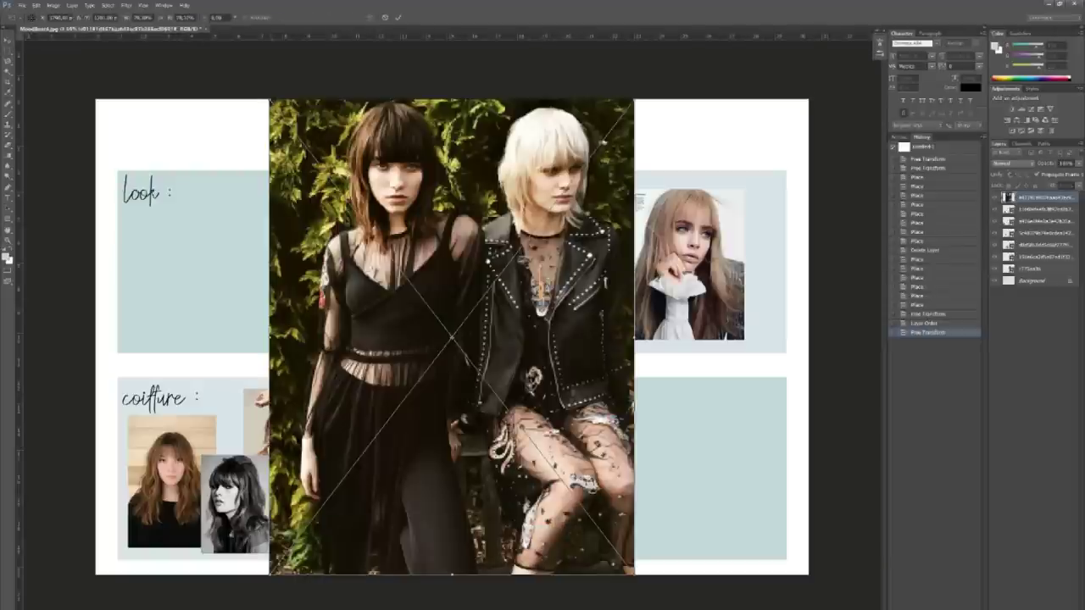
mouse_move(270, 100)
mouse_down()
mouse_move(434, 196)
mouse_move(454, 234)
mouse_up()
mouse_move(451, 337)
mouse_down()
mouse_move(532, 413)
mouse_move(519, 495)
mouse_move(525, 480)
mouse_up()
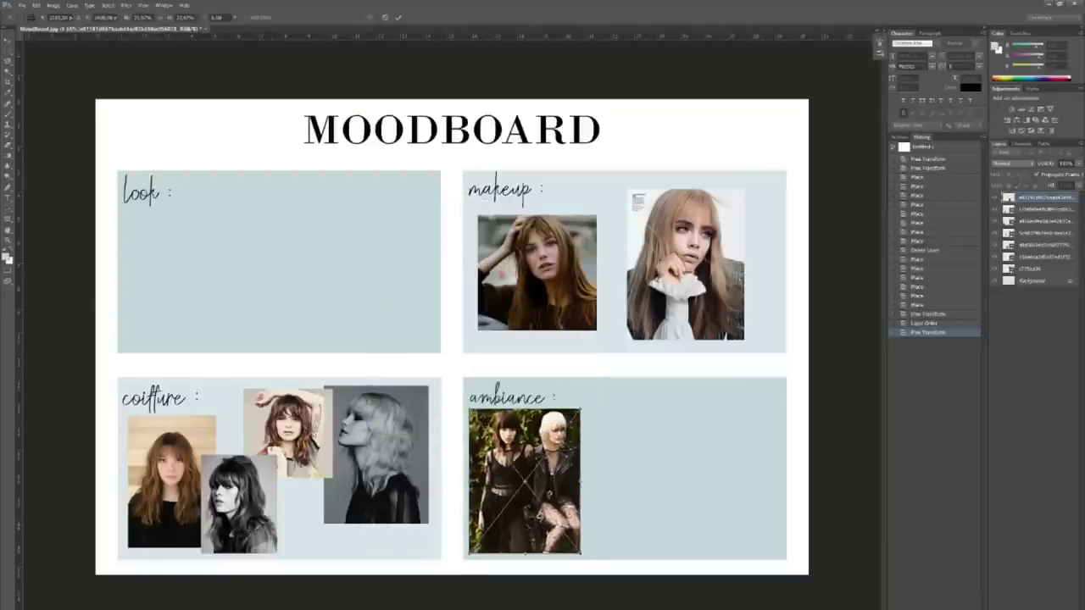
key(Return)
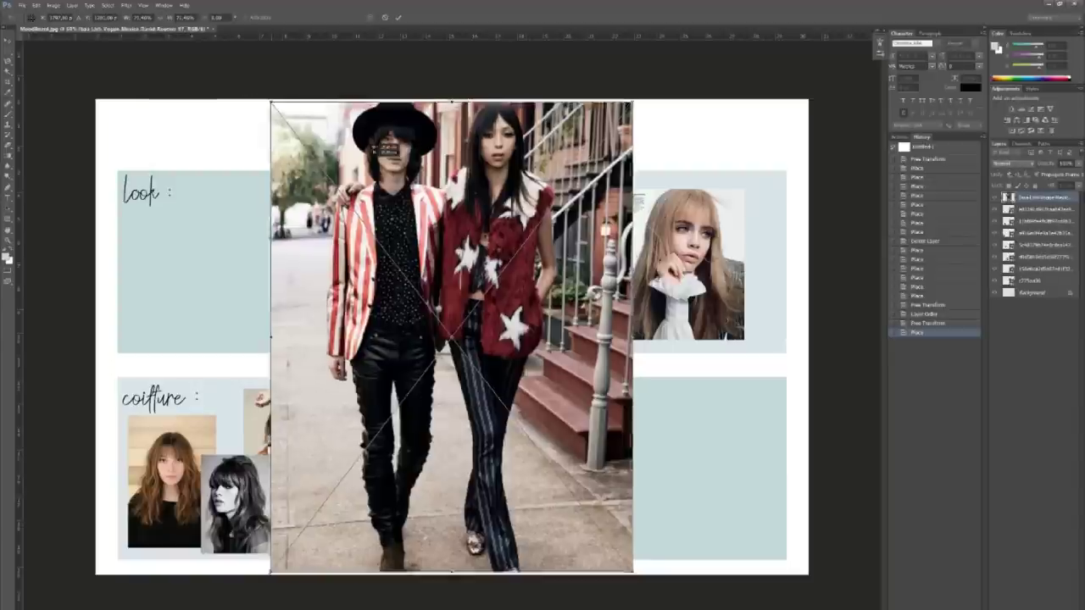
Scale the street couple and blonde woman photos into the ambiance panel beside it.
drag(452, 100, 434, 220)
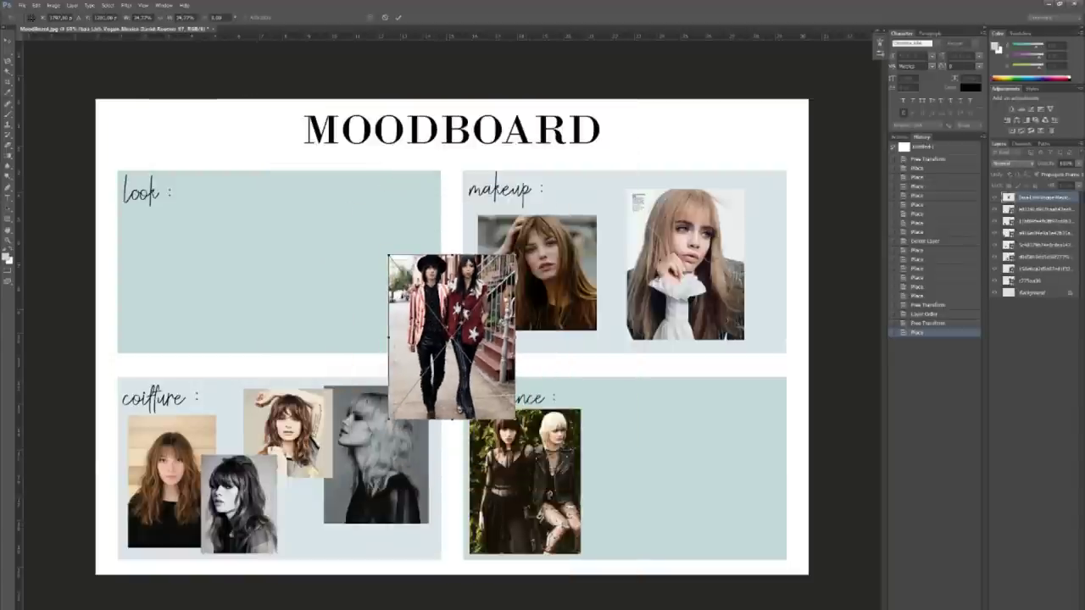
mouse_move(451, 338)
mouse_down()
mouse_move(741, 444)
mouse_move(718, 458)
mouse_move(728, 470)
mouse_up()
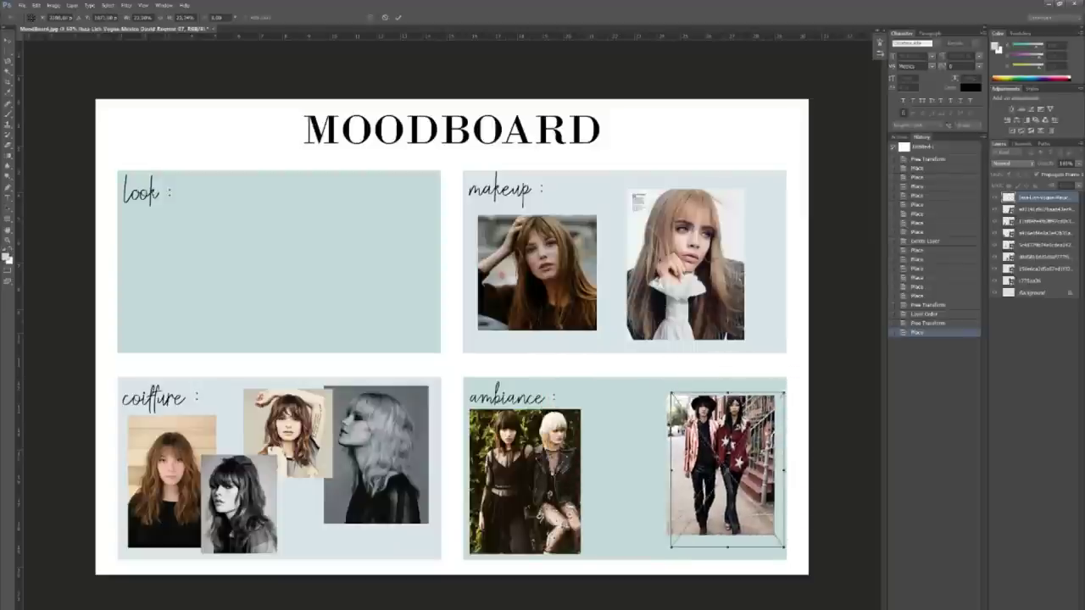
key(Return)
drag(451, 336, 628, 453)
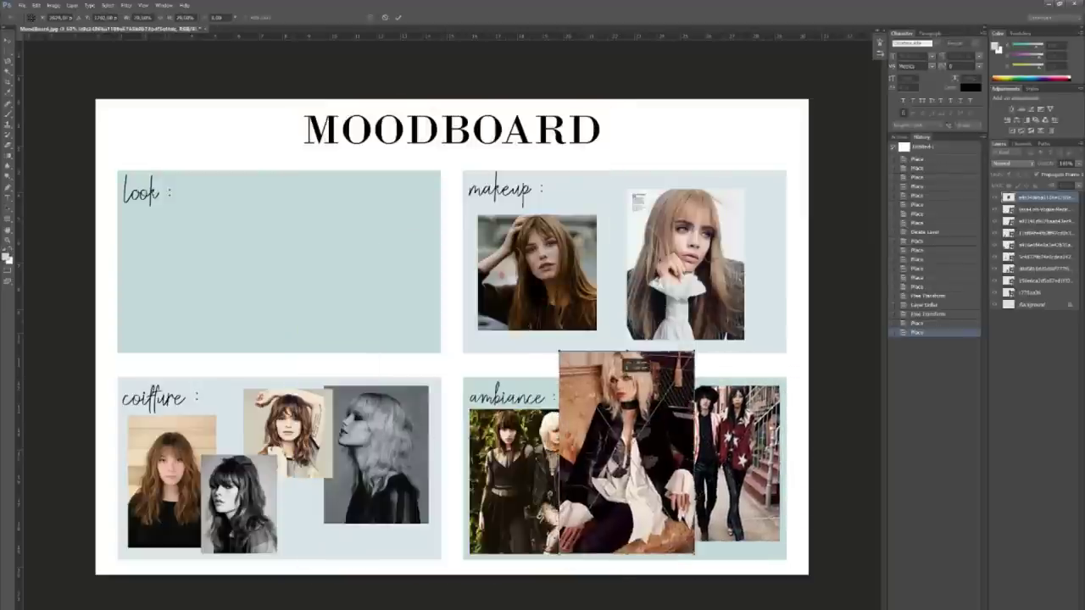
drag(552, 351, 587, 409)
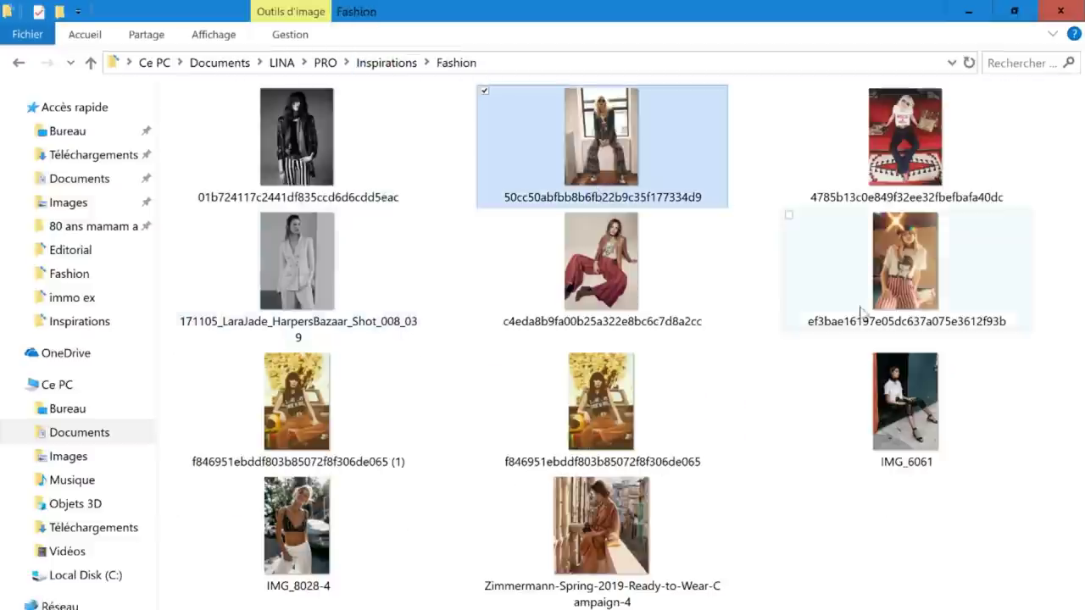
Place the yellow-background and striped-trousers Fashion photos in the look panel, then select the Background layer.
ctrl+click(860, 311)
ctrl+click(601, 402)
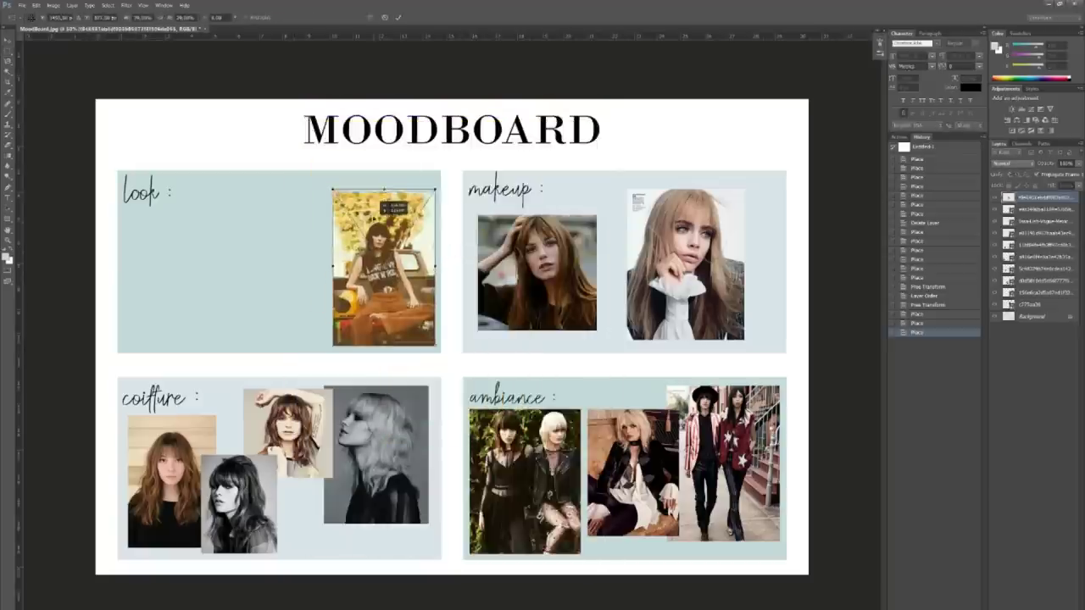
key(Return)
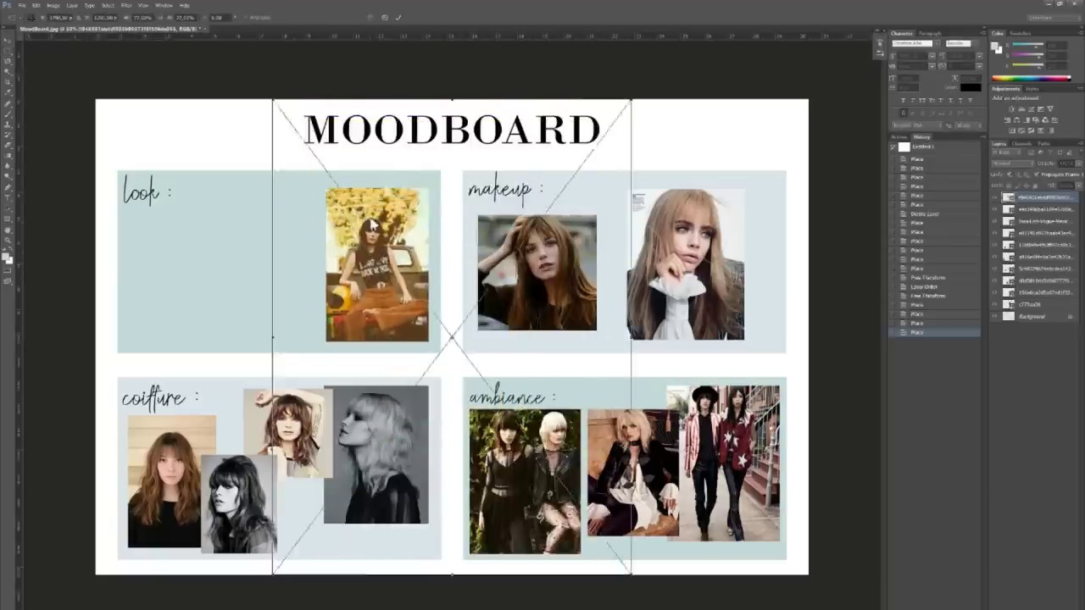
key(Return)
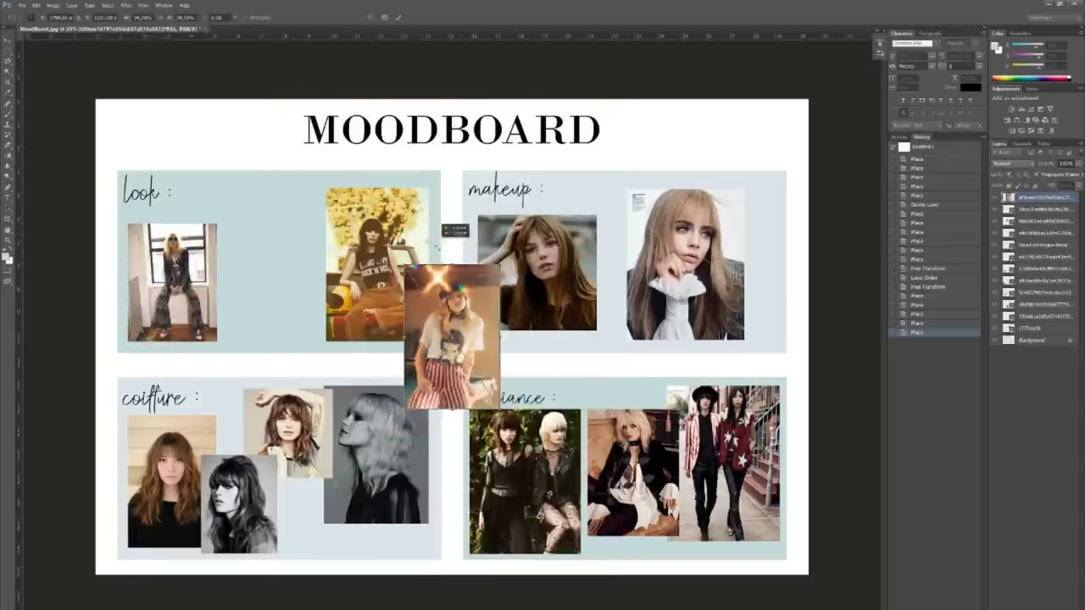
click(1035, 339)
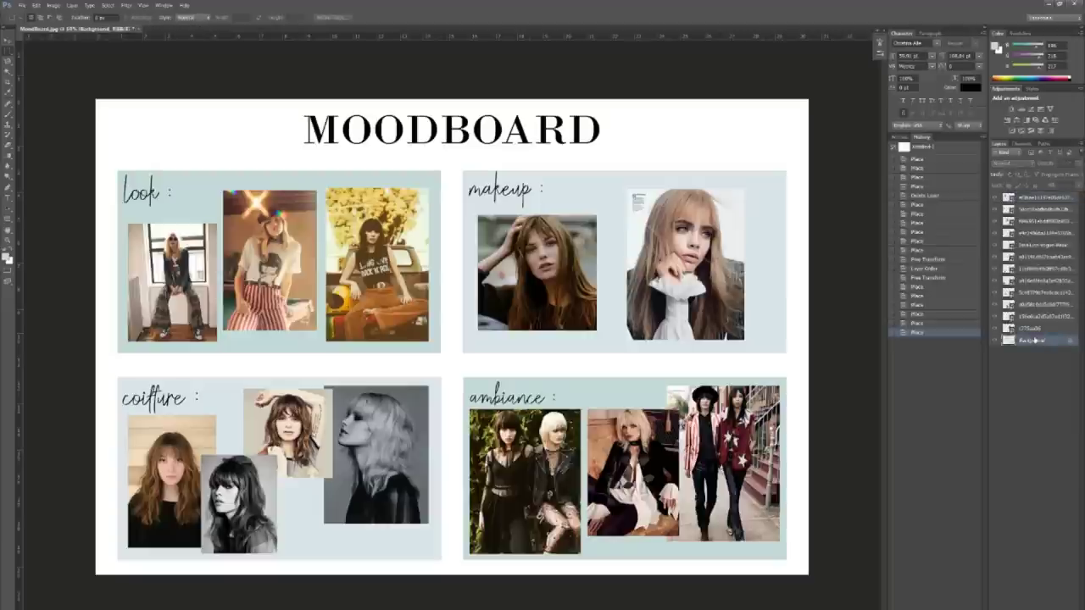
right_click(1034, 339)
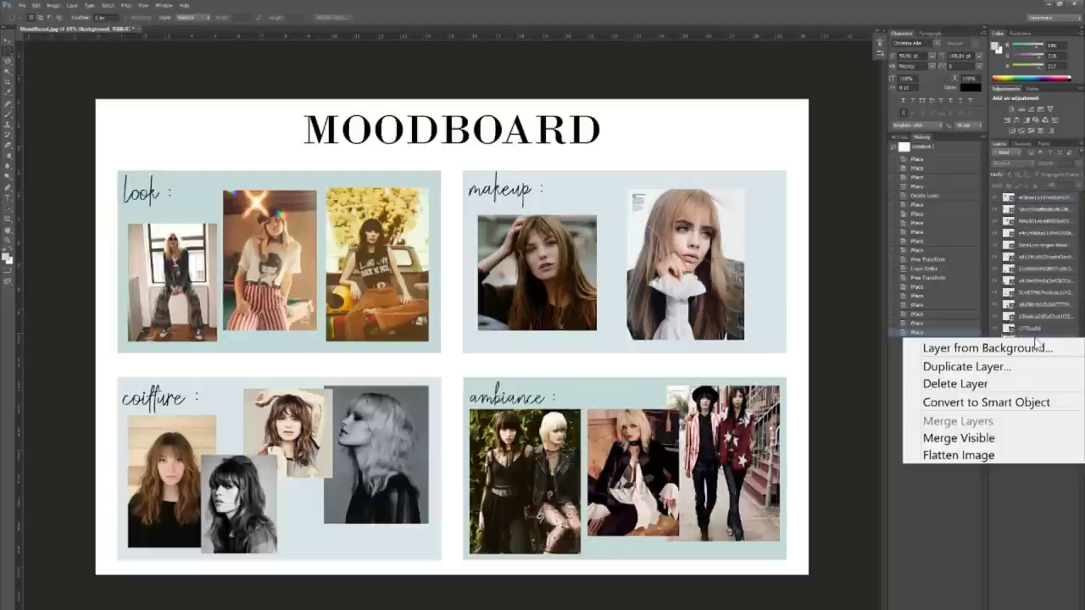
click(958, 455)
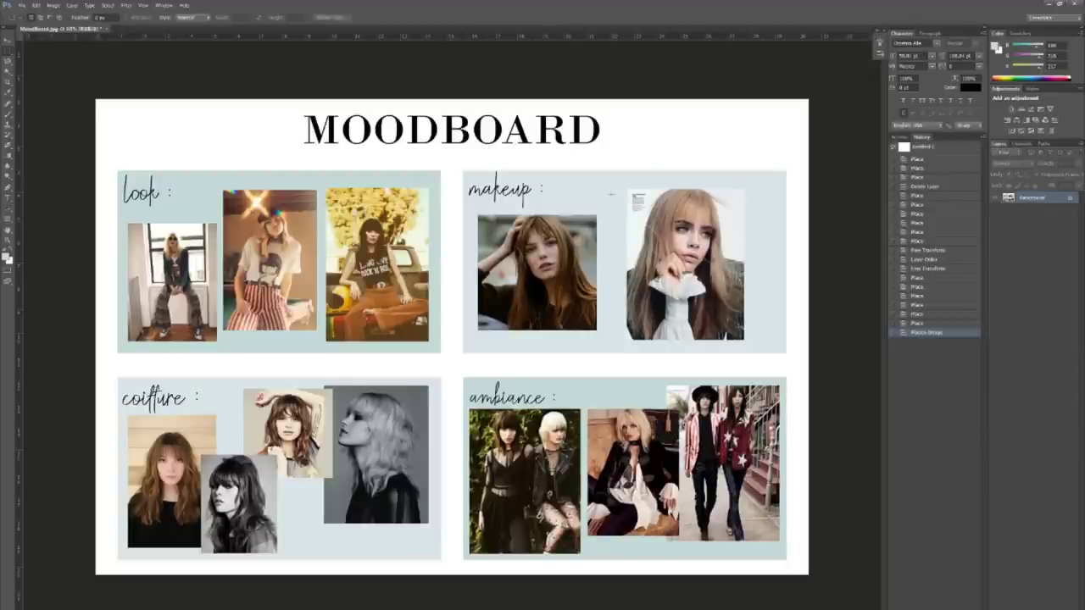
key(ctrl+z)
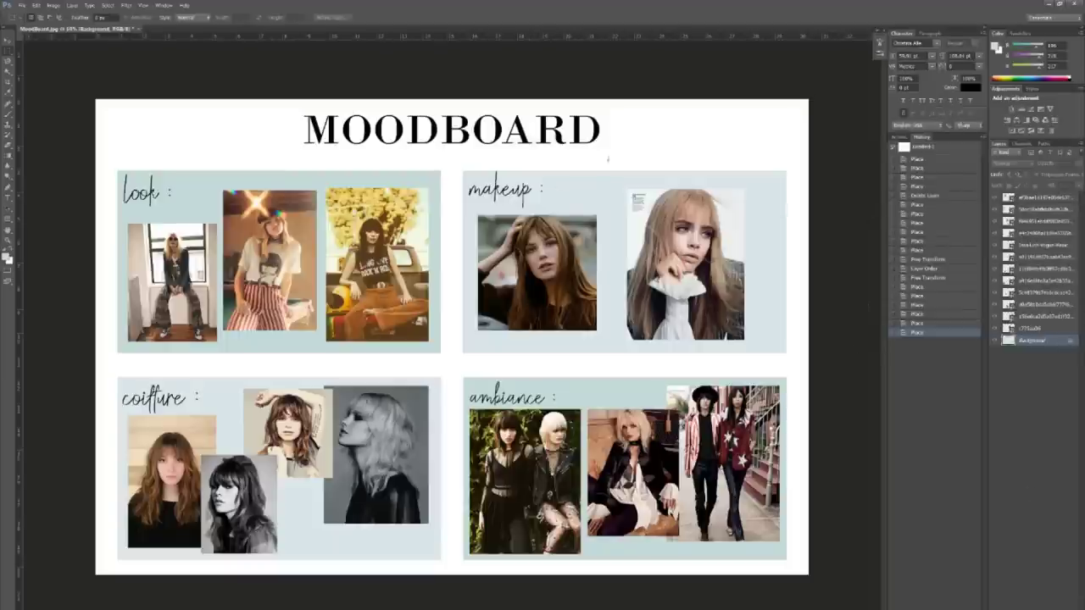
Save the moodboard as a JPEG named MoodBoard_70s, accepting the default JPEG options.
click(22, 5)
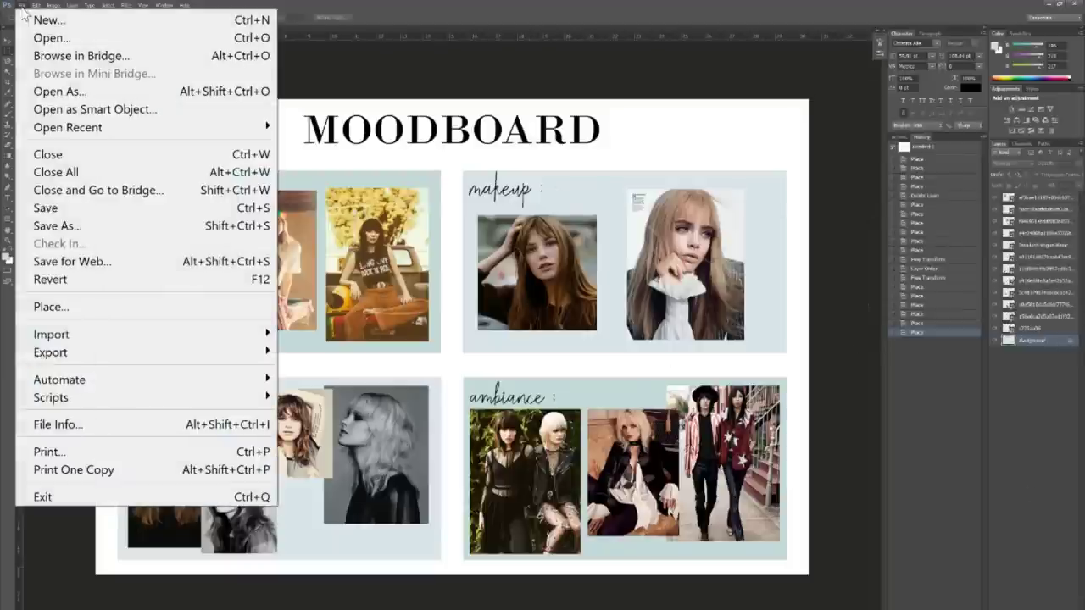
click(49, 228)
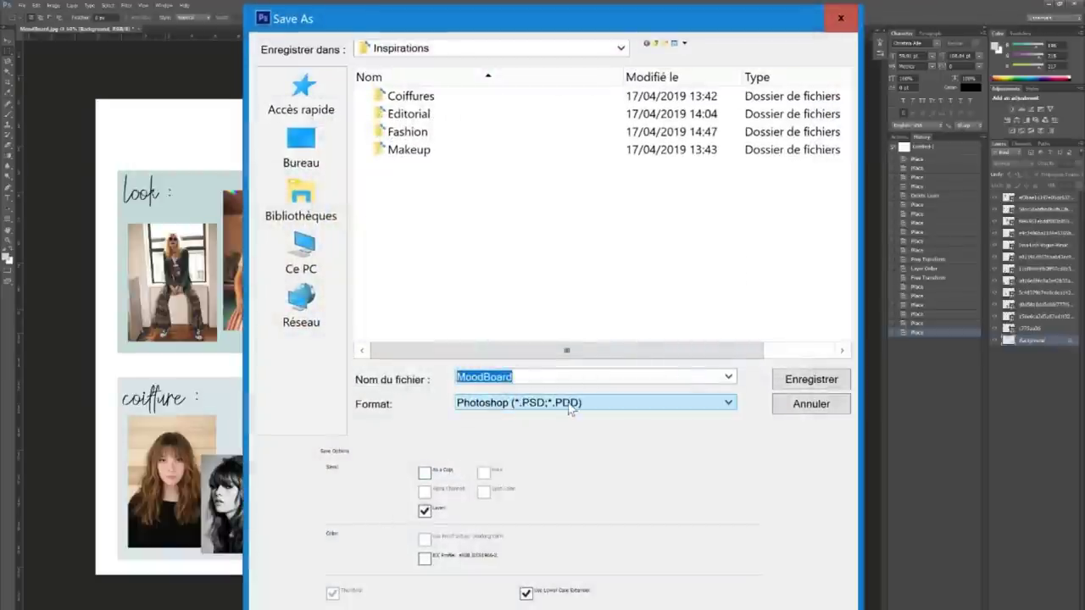
click(511, 414)
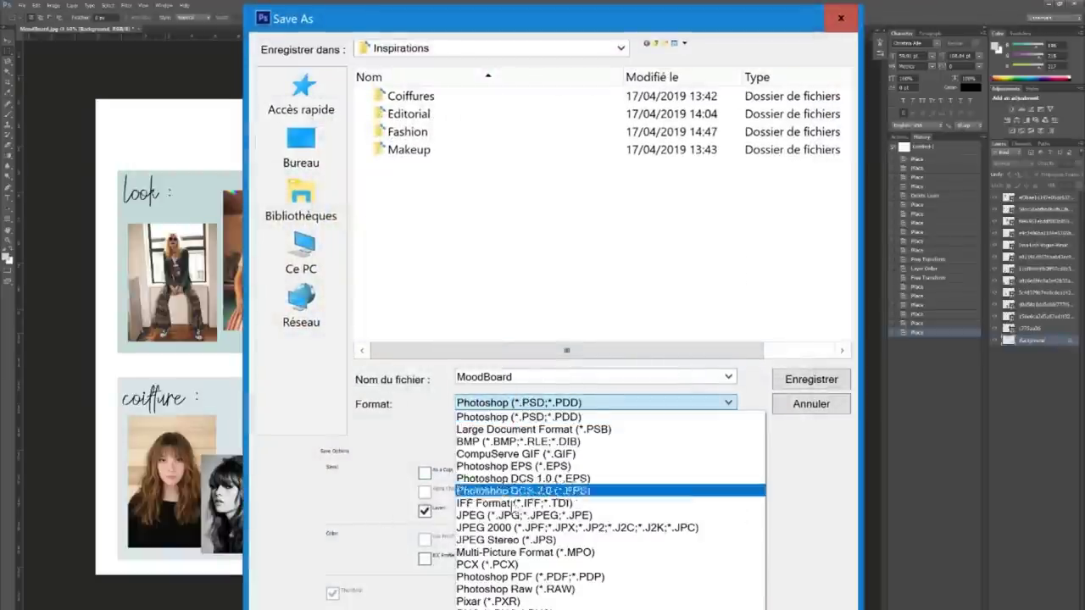
click(505, 515)
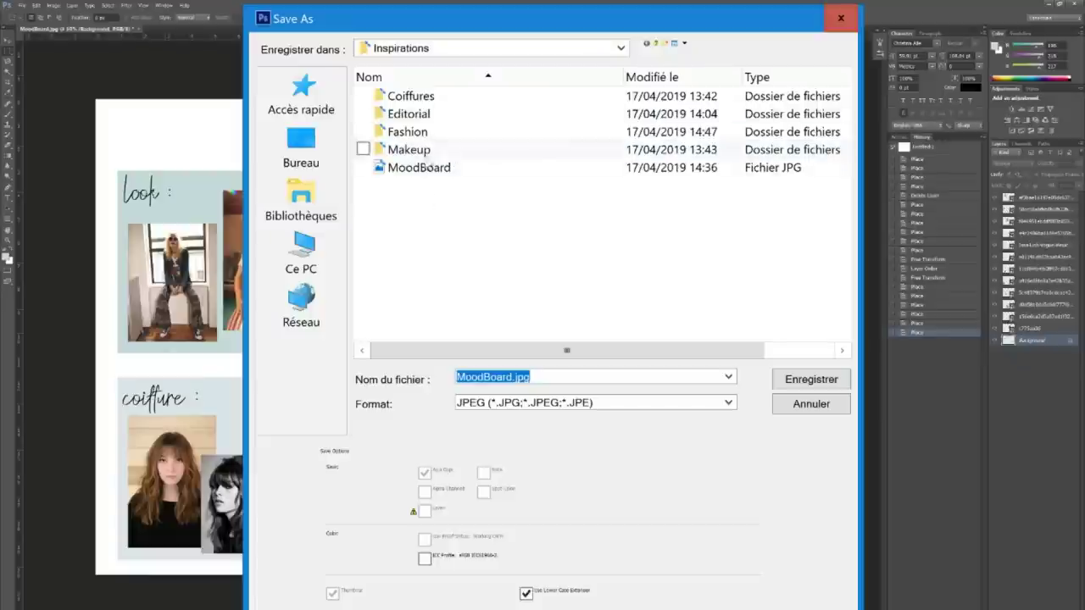
click(514, 376)
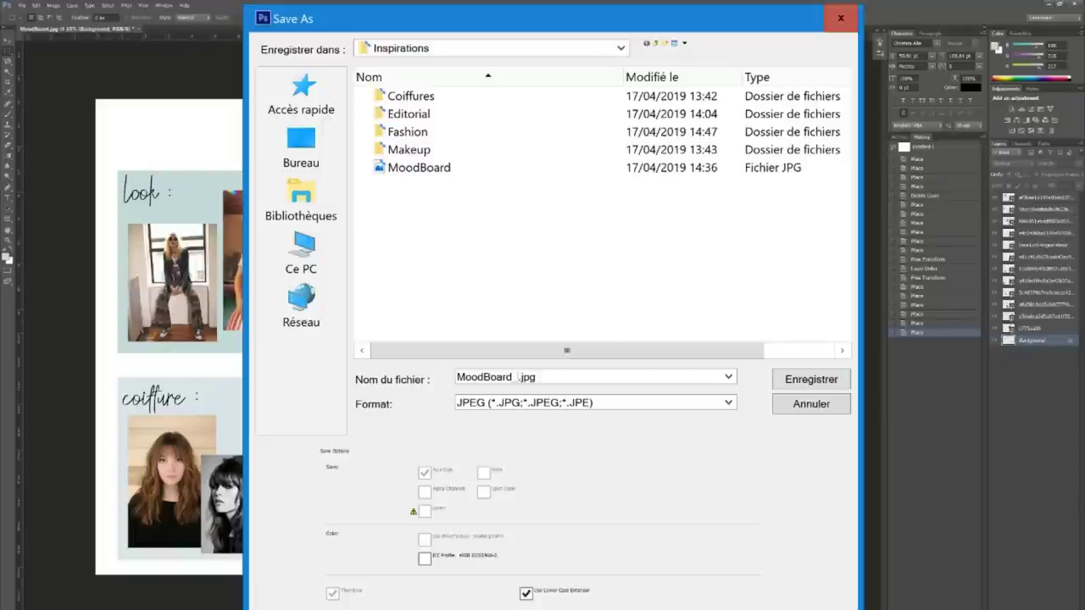
text(7The)
key(Return)
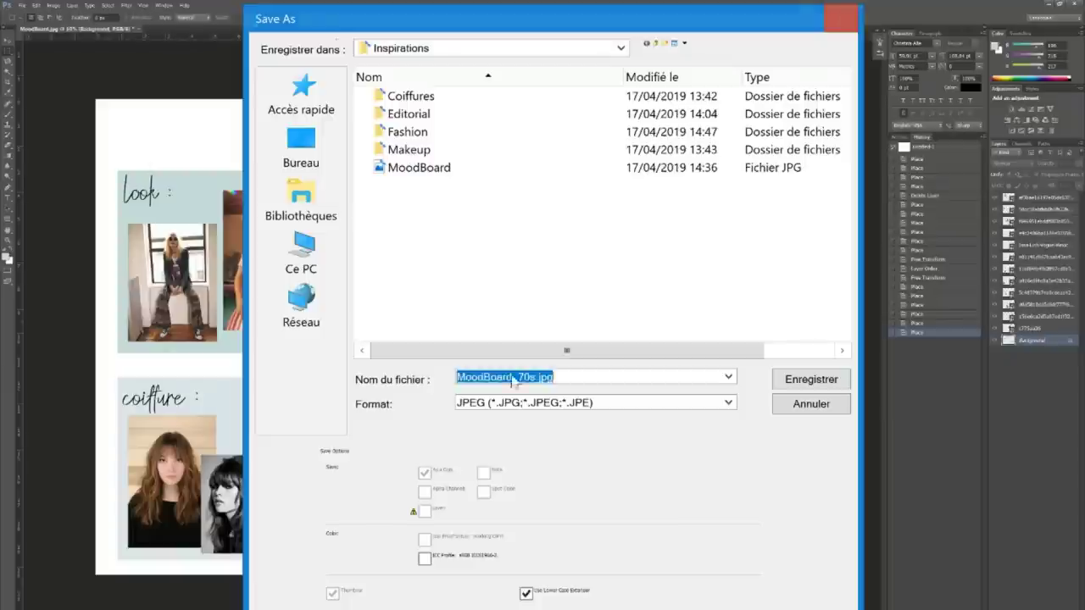
click(587, 209)
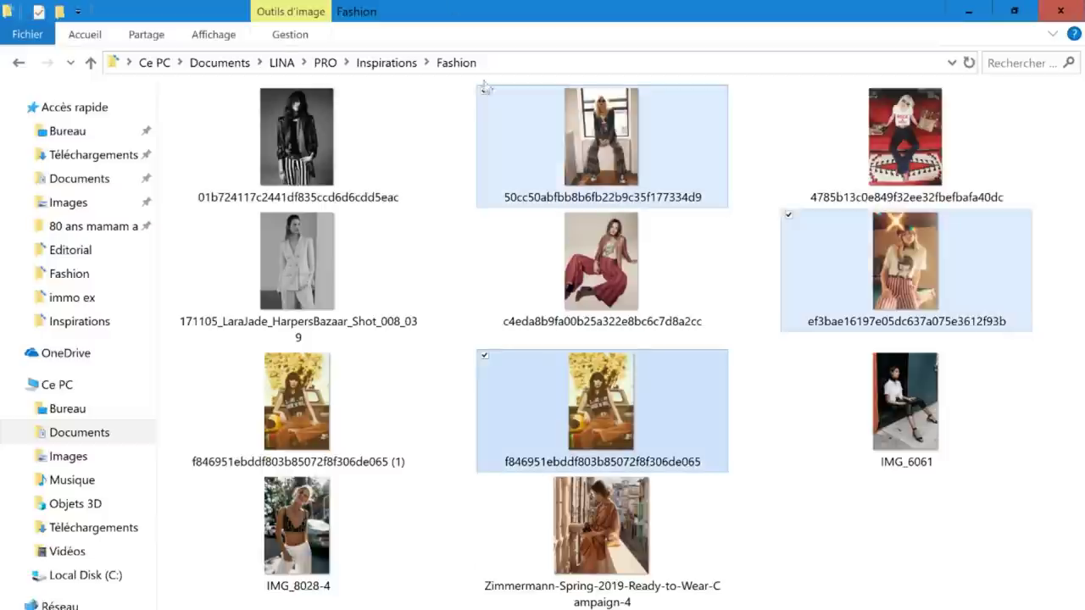
In File Explorer, go to the Inspirations folder and select MoodBoard_70s.
click(377, 65)
click(687, 366)
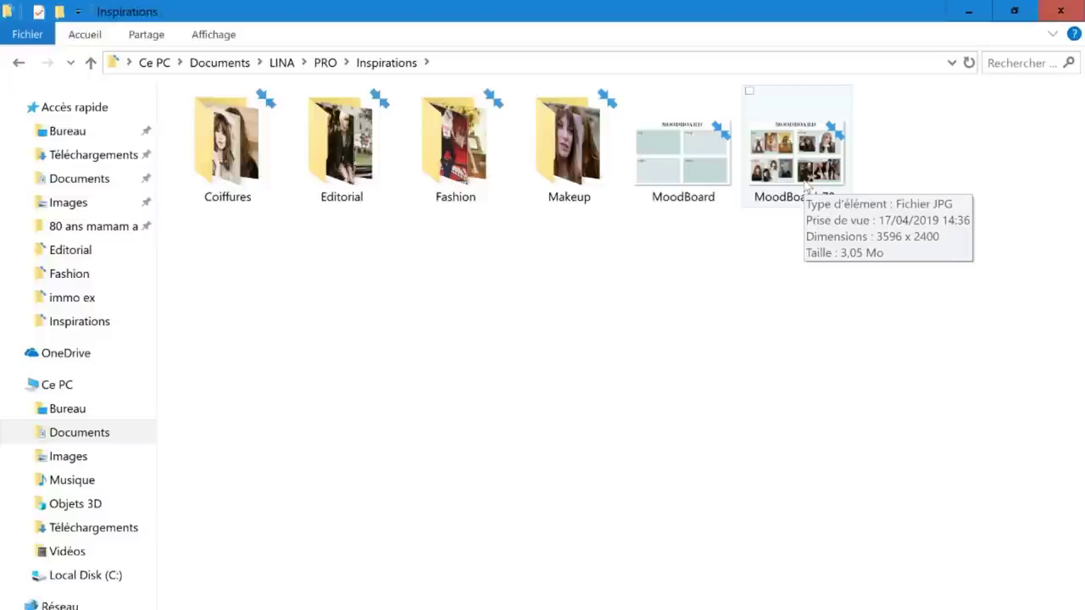
click(806, 188)
Open MoodBoard_70s.jpg from the Inspirations folder in the photo viewer.
double_click(807, 188)
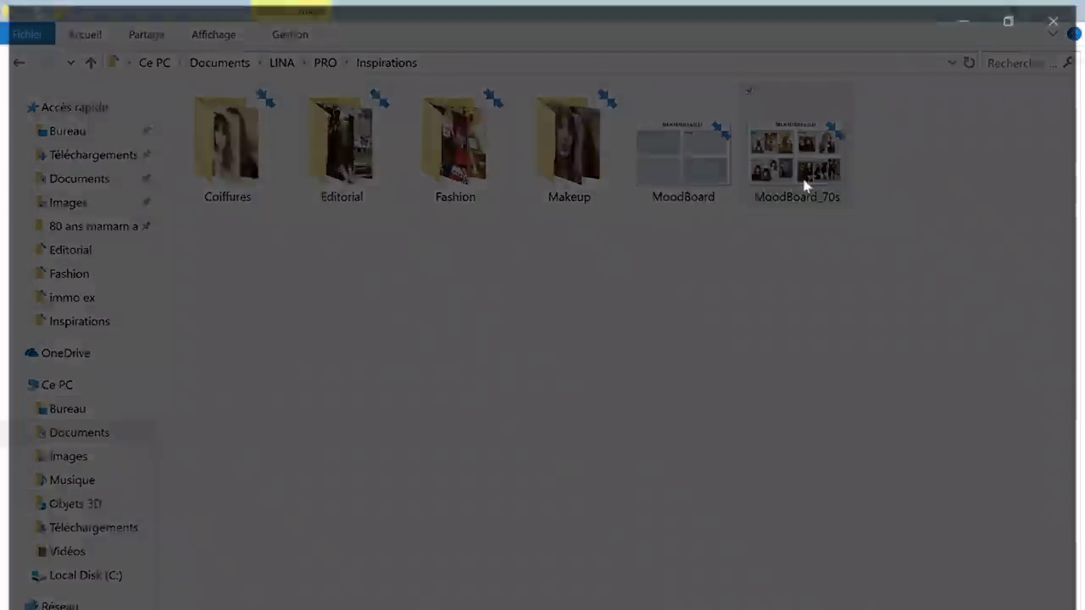